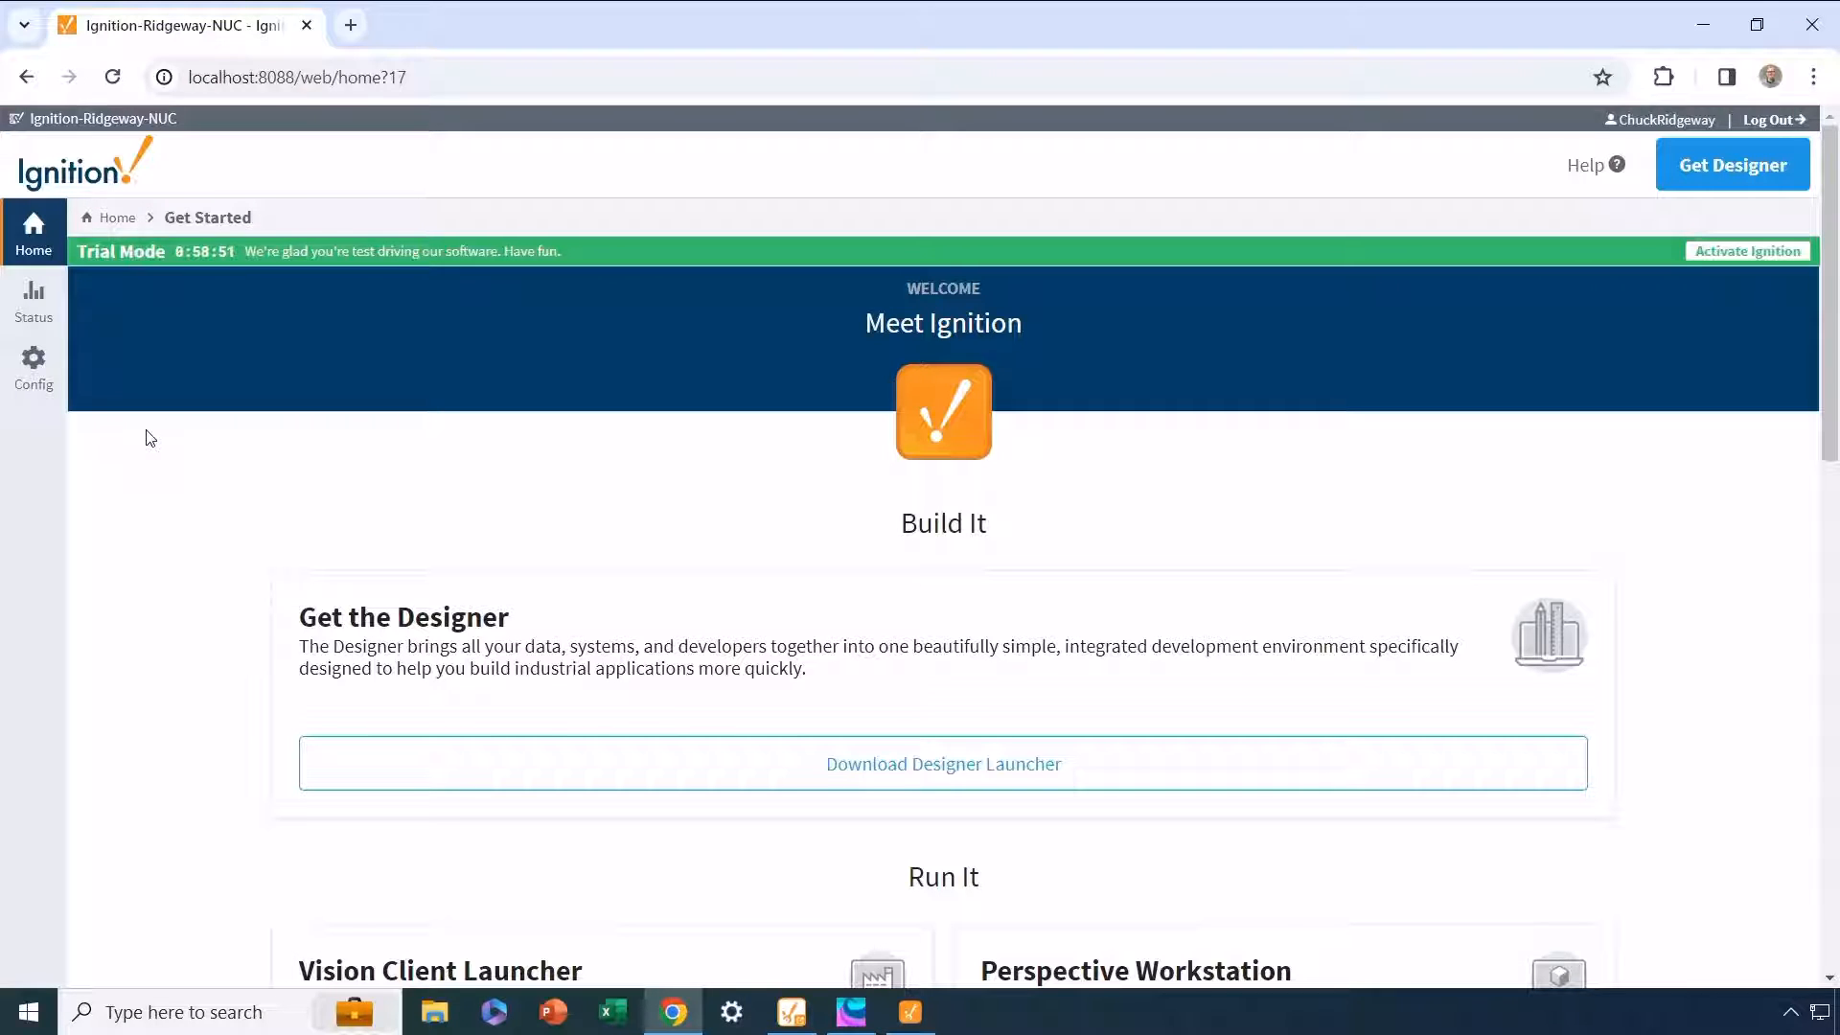
Step: Review the modules installed on the gateway, including the Cirrus Link MQTT Distributor and MQTT Engine modules
{"action": "left_click", "coordinate": [38, 379]}
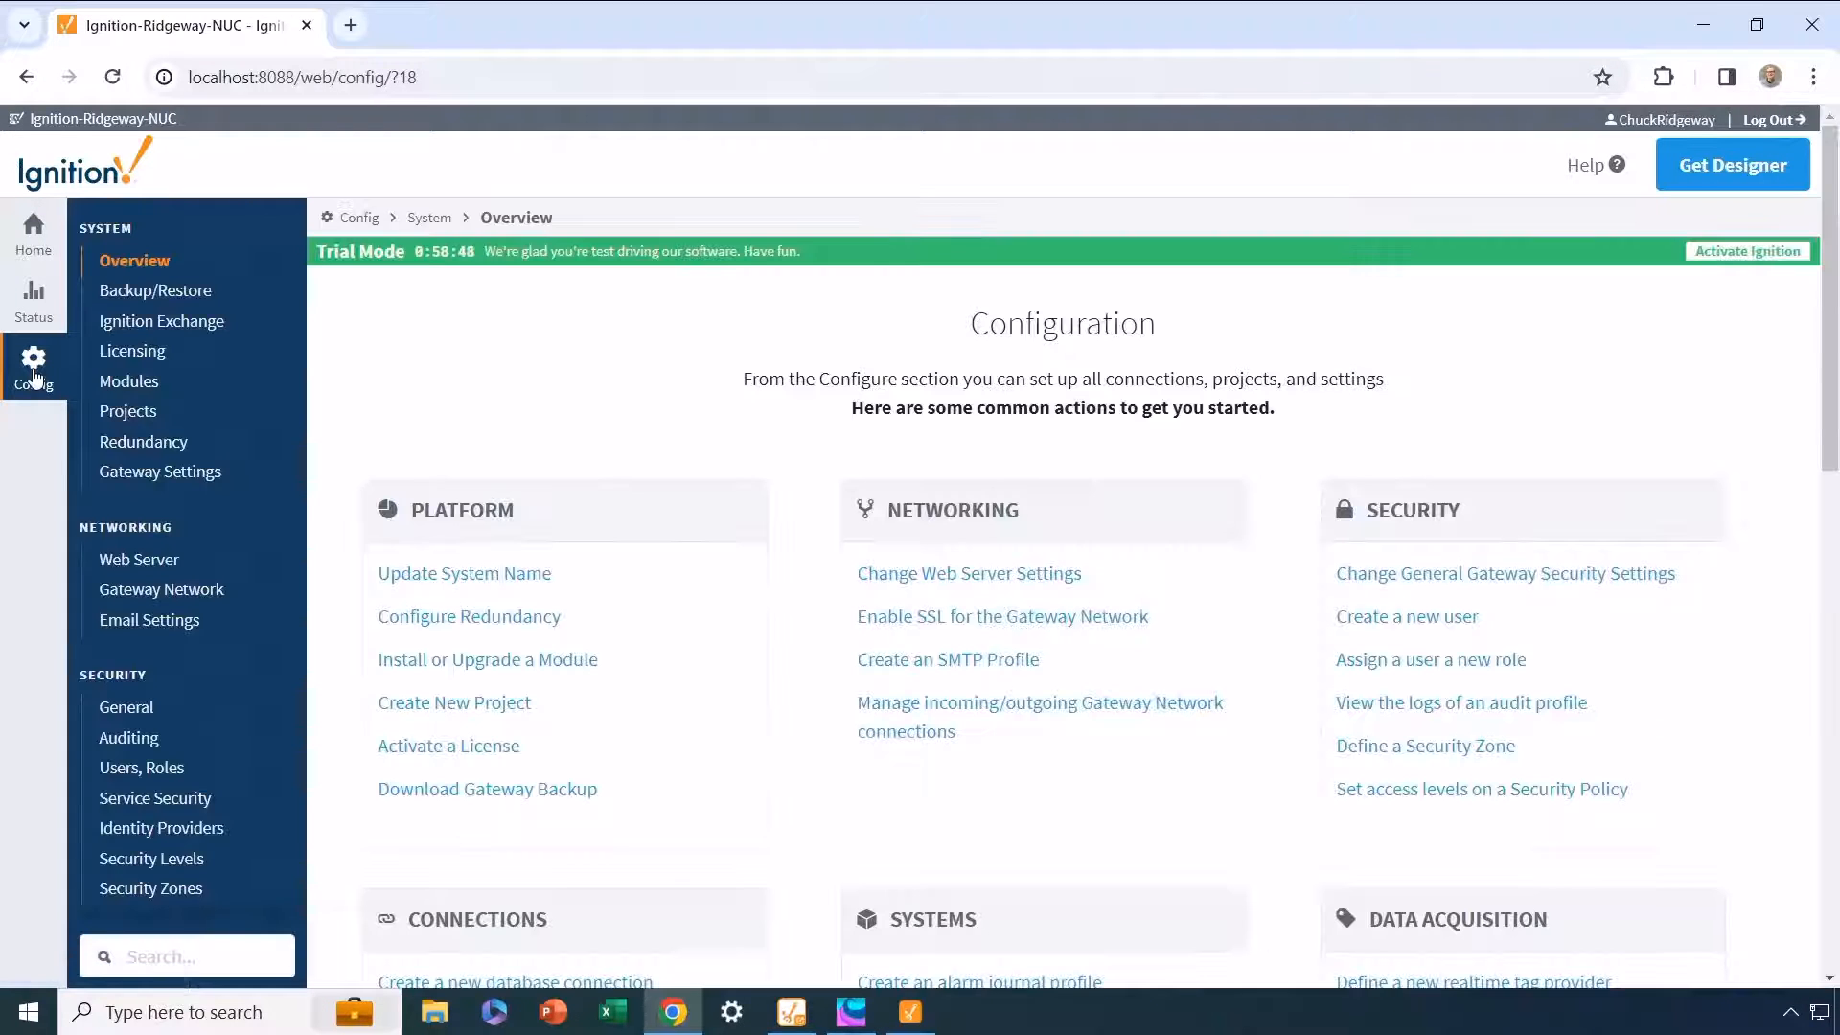
{"action": "left_click", "coordinate": [131, 386]}
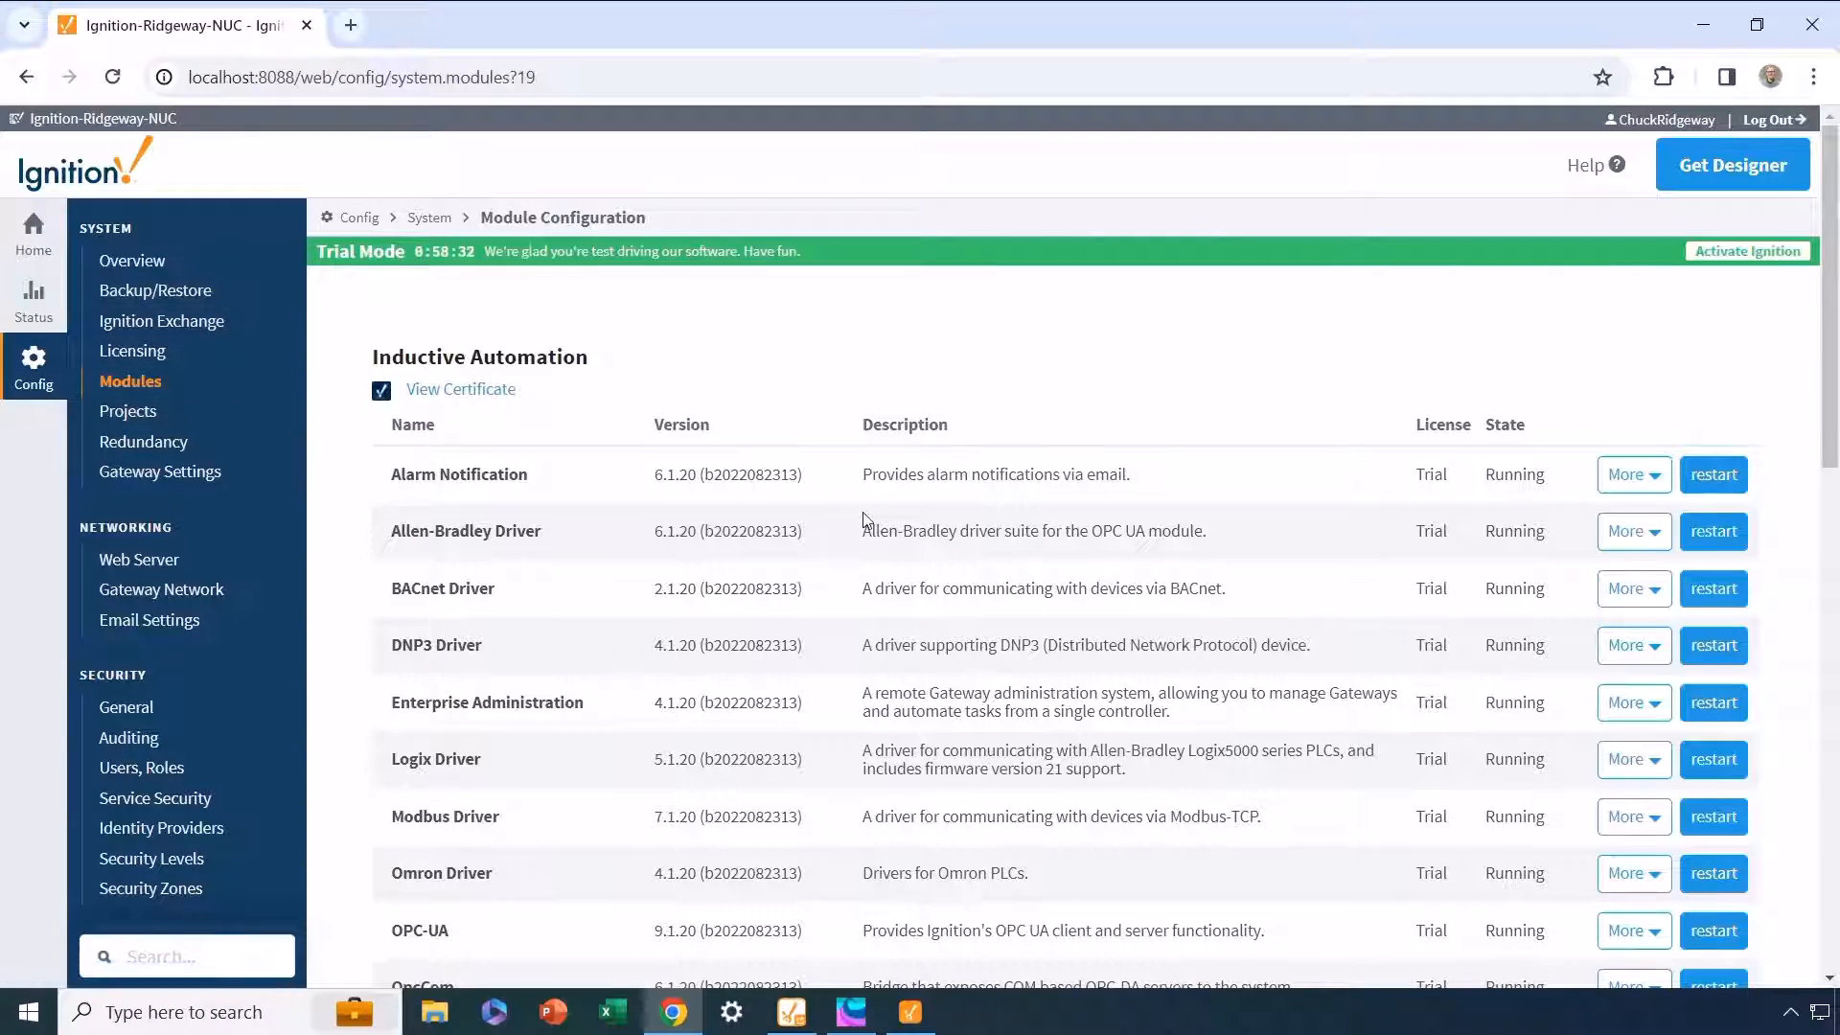
{"action": "scroll", "coordinate": [838, 532], "scroll_direction": "down", "scroll_amount": 6}
{"action": "scroll", "coordinate": [866, 520], "scroll_direction": "down", "scroll_amount": 7}
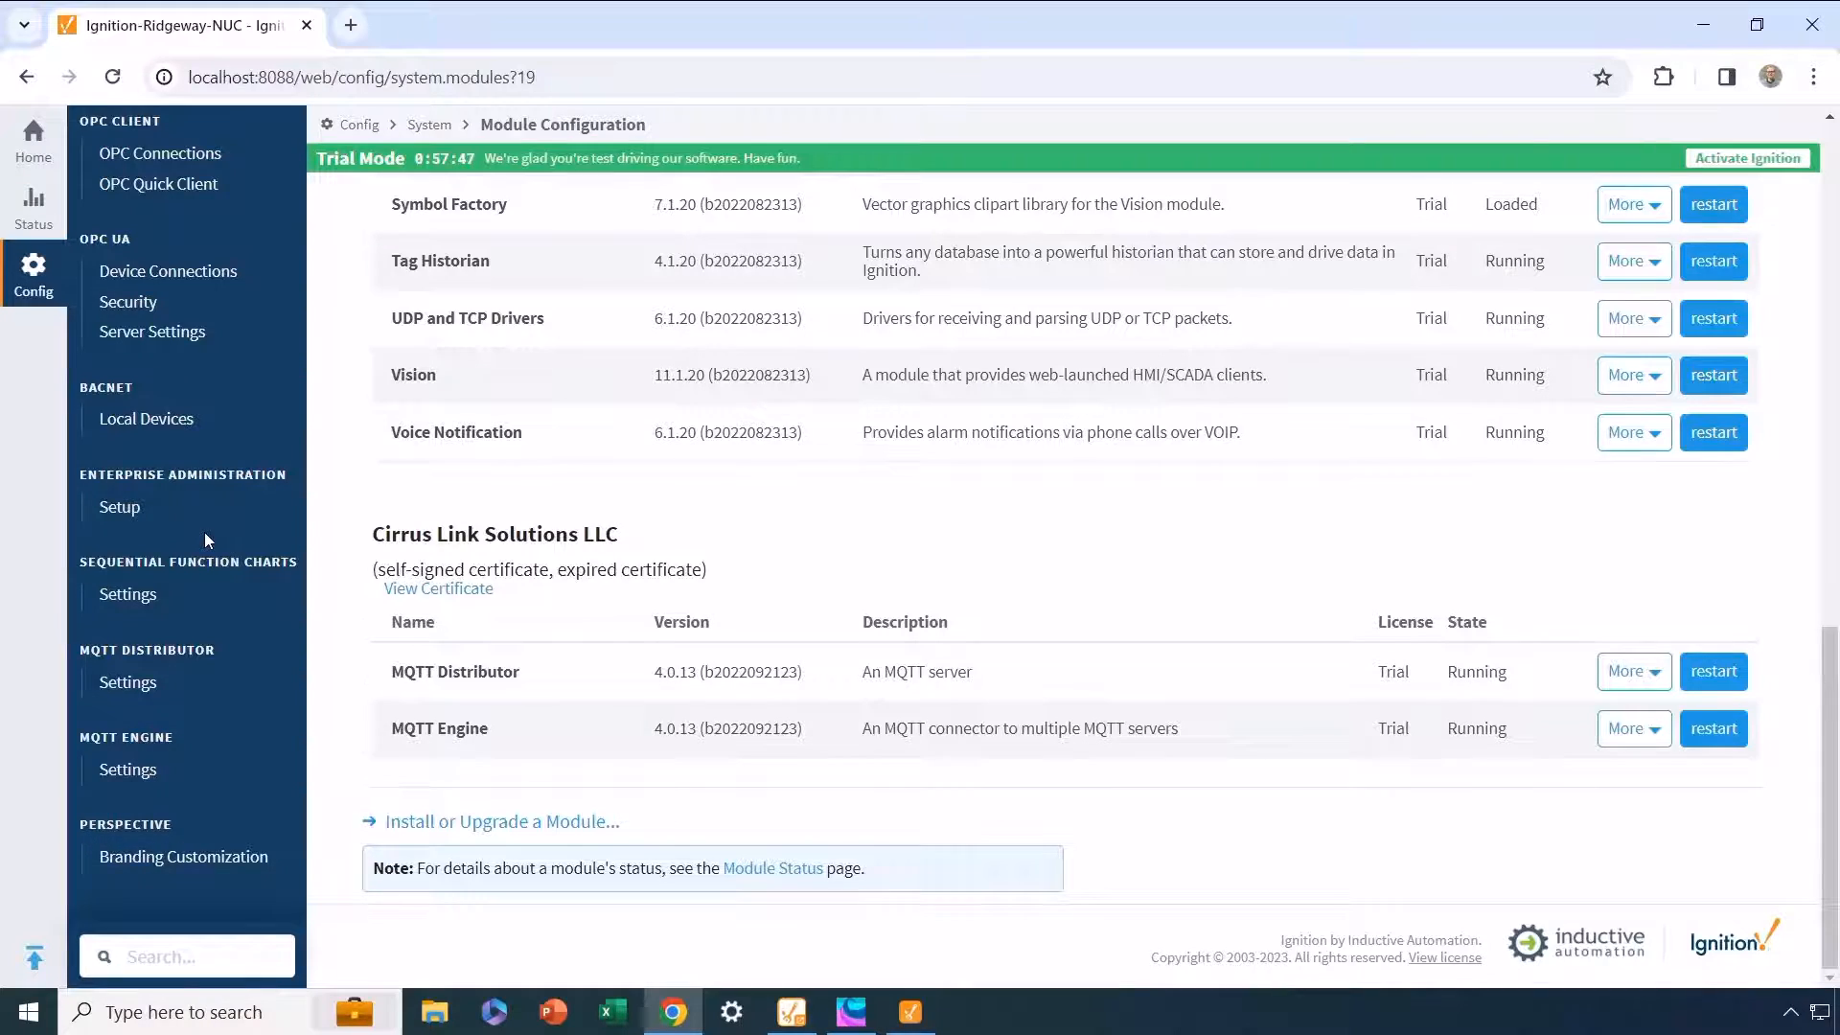
Step: Open the MQTT Distributor settings and review its general TCP, websocket and TLS options and its MQTT users
{"action": "scroll", "coordinate": [204, 532], "scroll_direction": "up", "scroll_amount": 15}
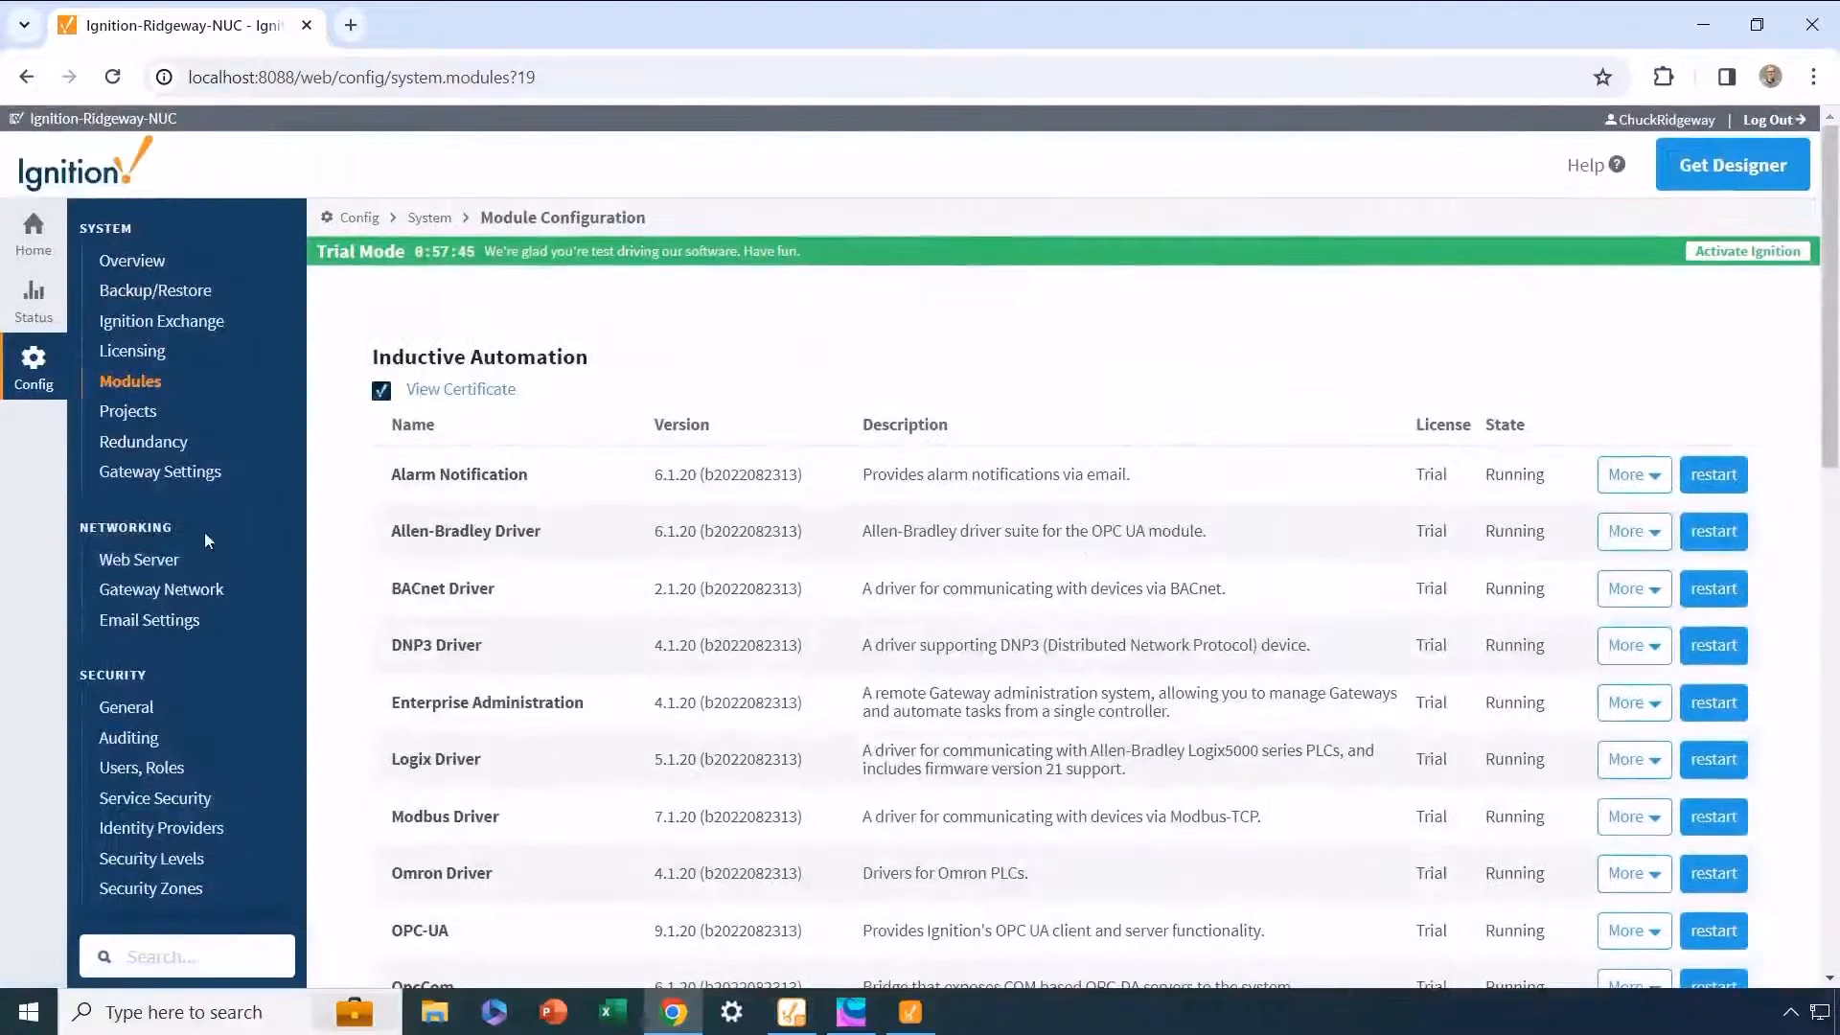
{"action": "left_click", "coordinate": [38, 366]}
{"action": "scroll", "coordinate": [150, 445], "scroll_direction": "down", "scroll_amount": 10}
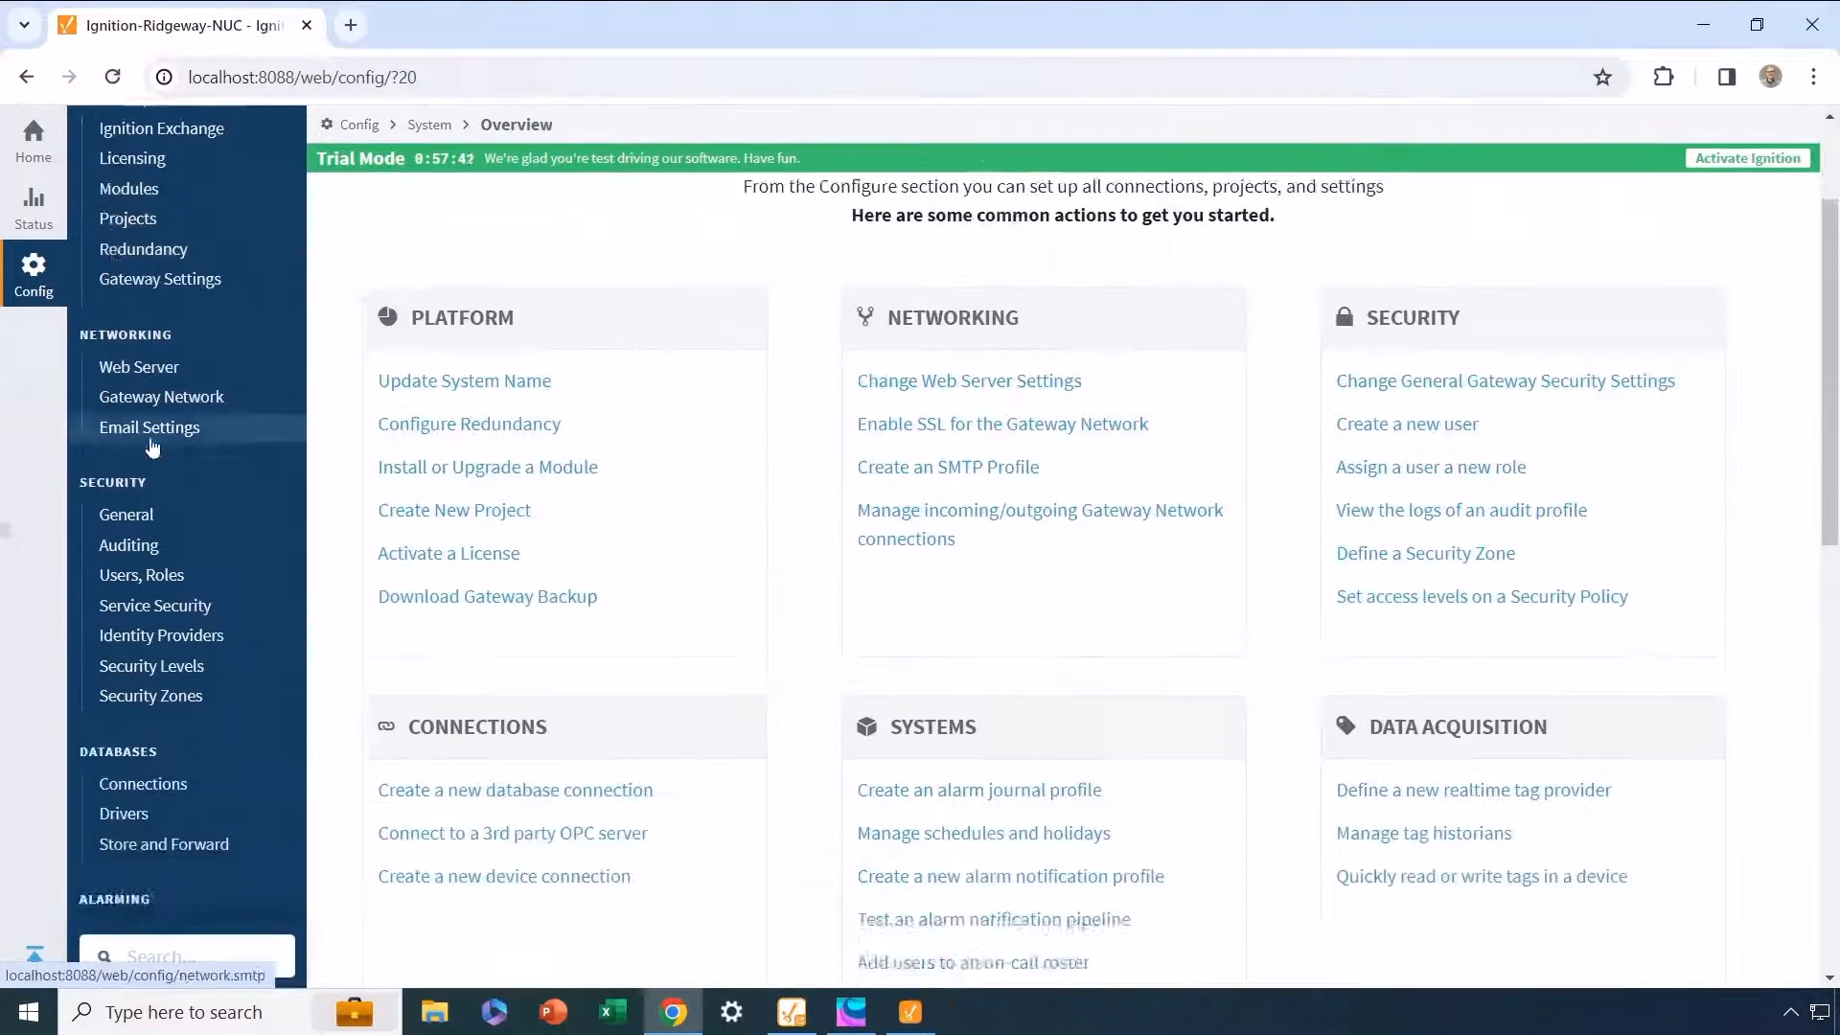
{"action": "scroll", "coordinate": [150, 446], "scroll_direction": "down", "scroll_amount": 2}
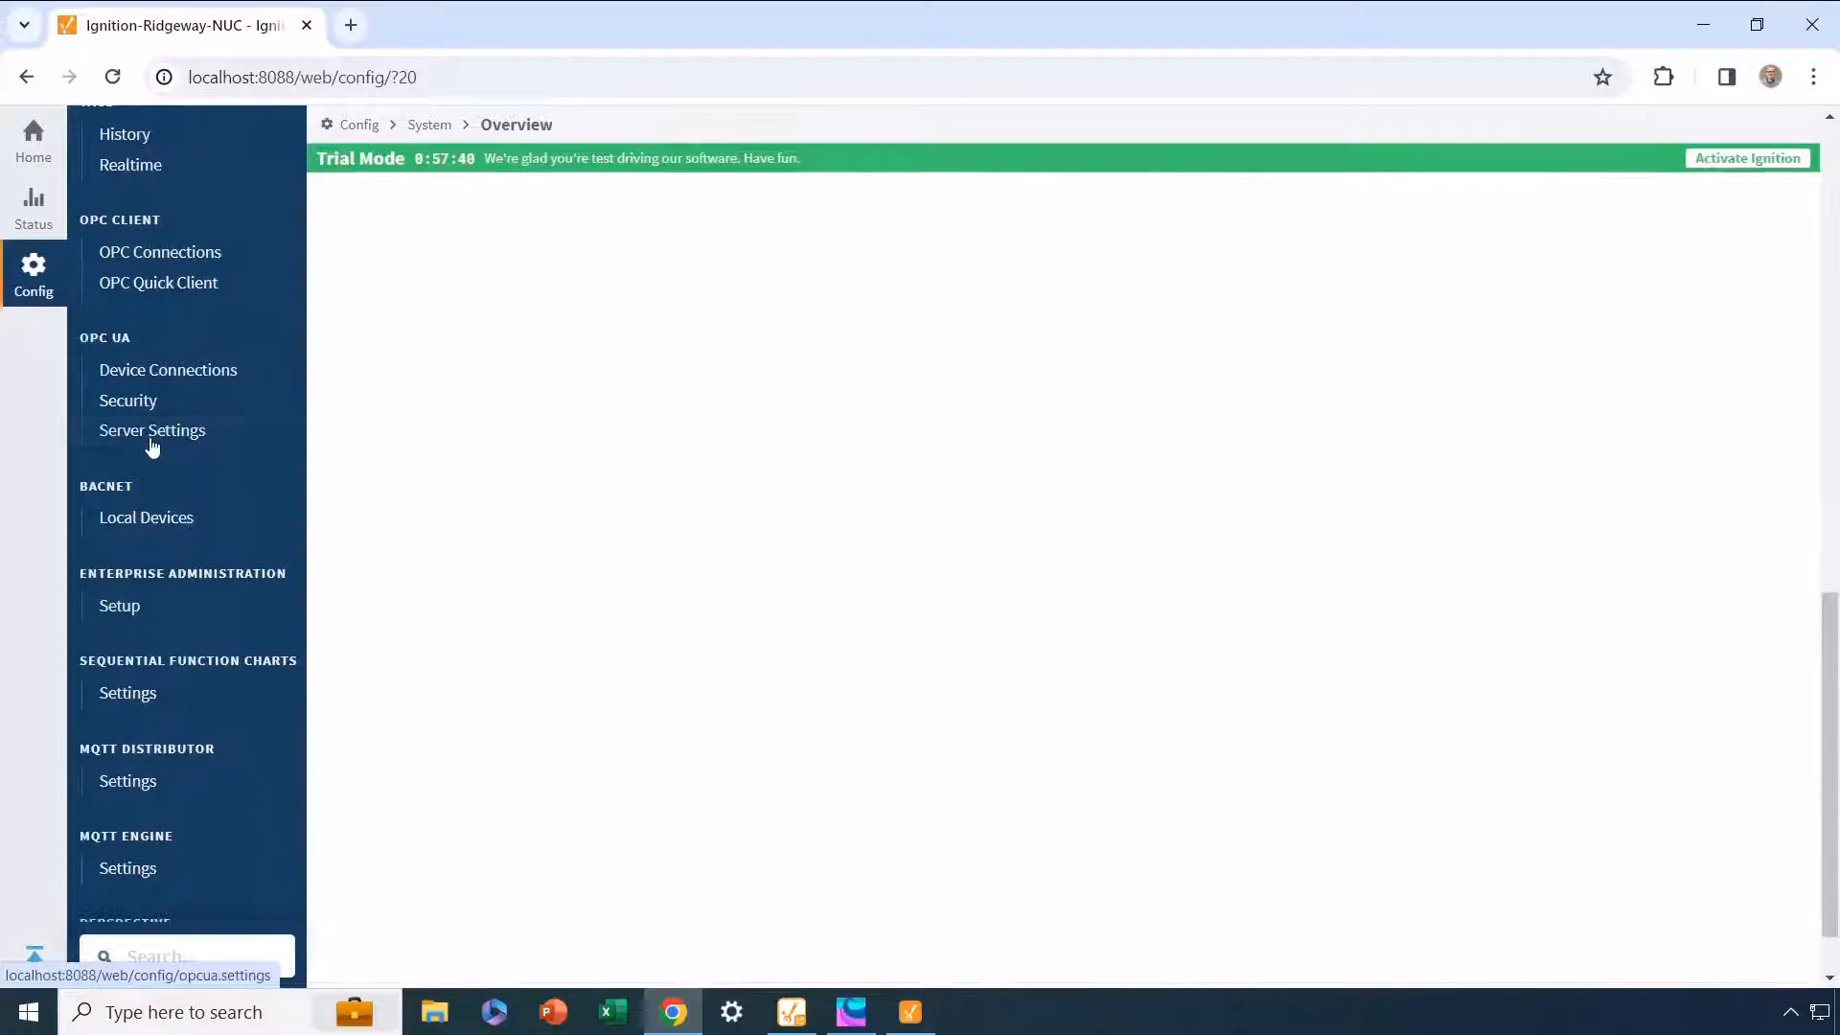
{"action": "scroll", "coordinate": [151, 469], "scroll_direction": "down", "scroll_amount": 1}
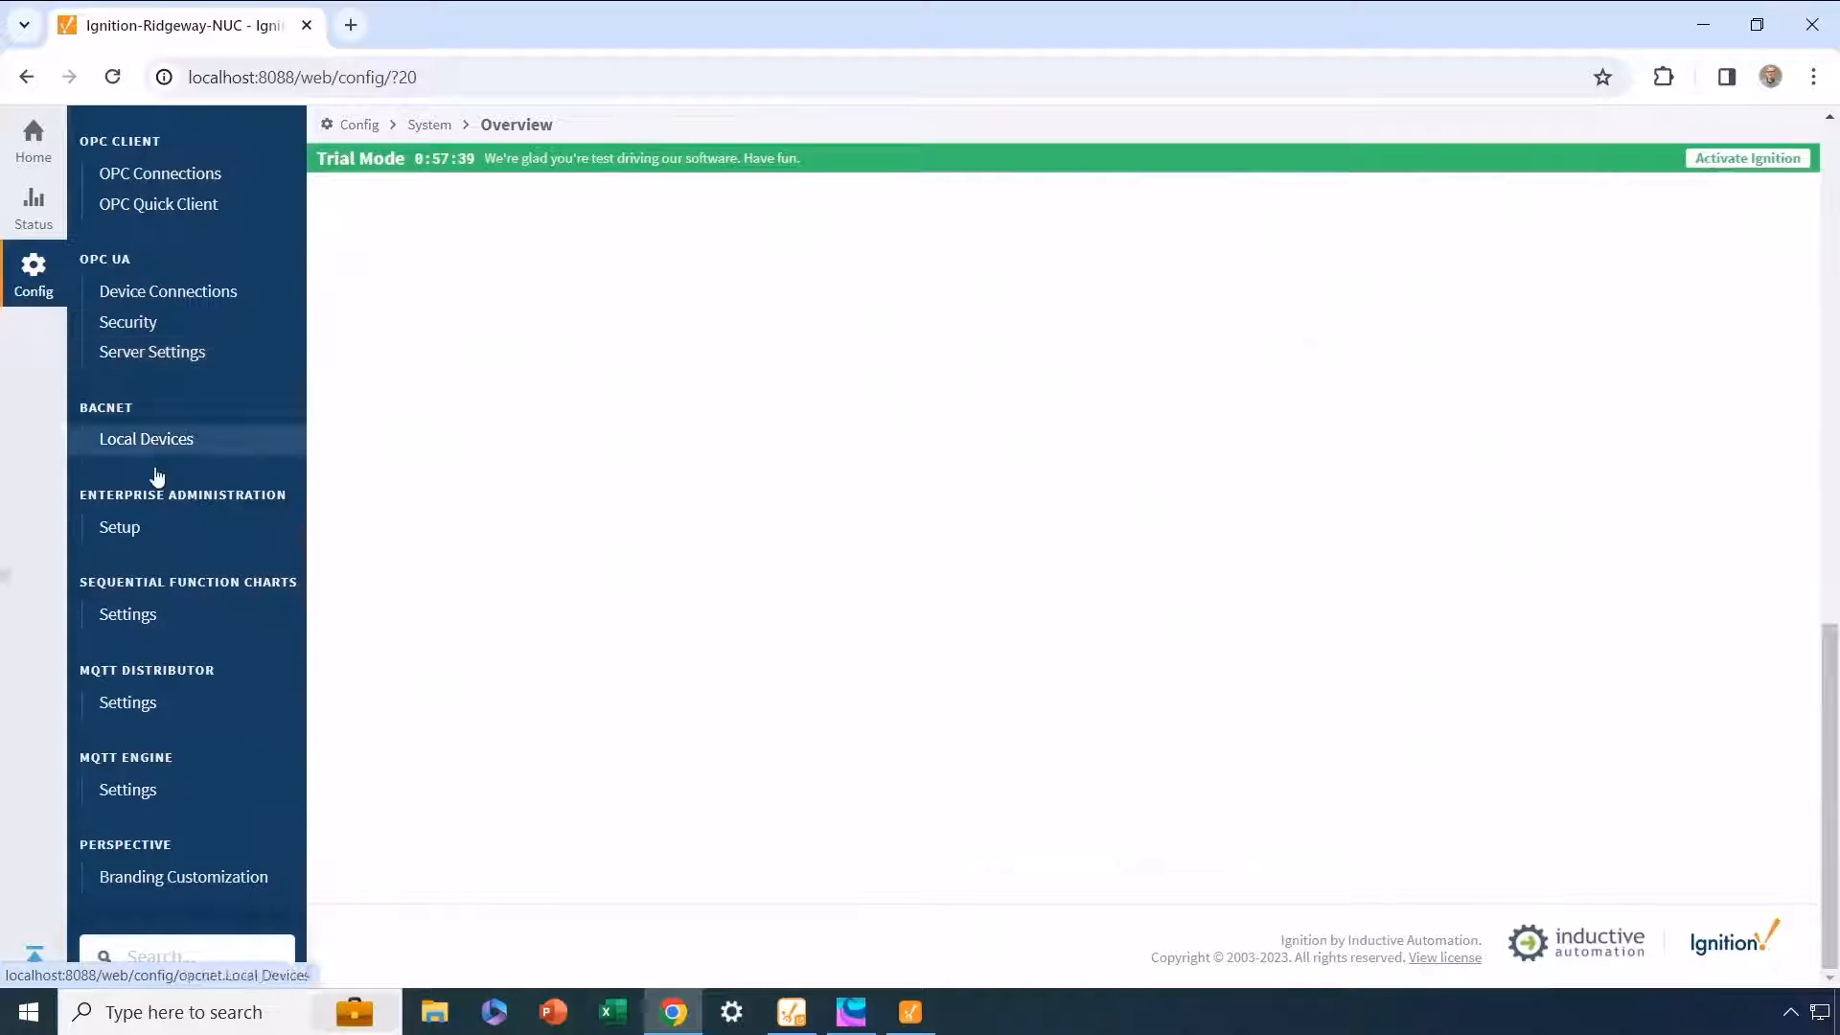
{"action": "left_click", "coordinate": [127, 703]}
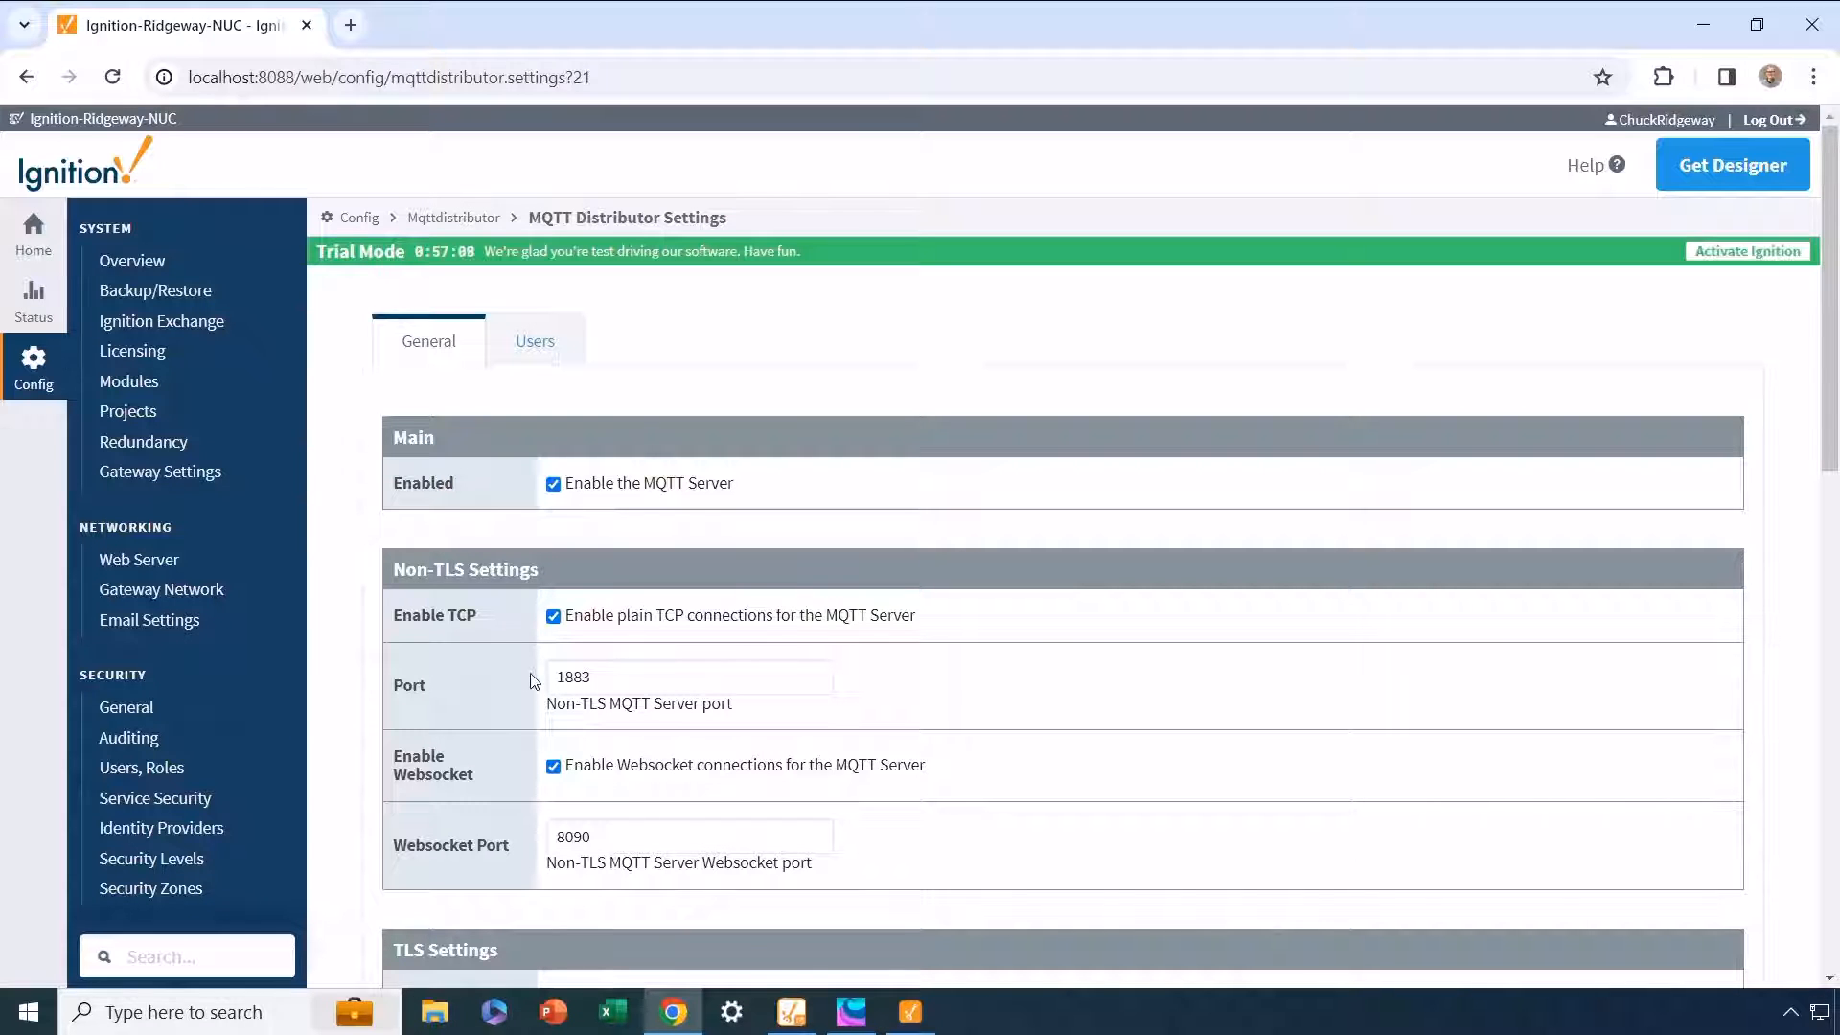
{"action": "scroll", "coordinate": [530, 672], "scroll_direction": "down", "scroll_amount": 5}
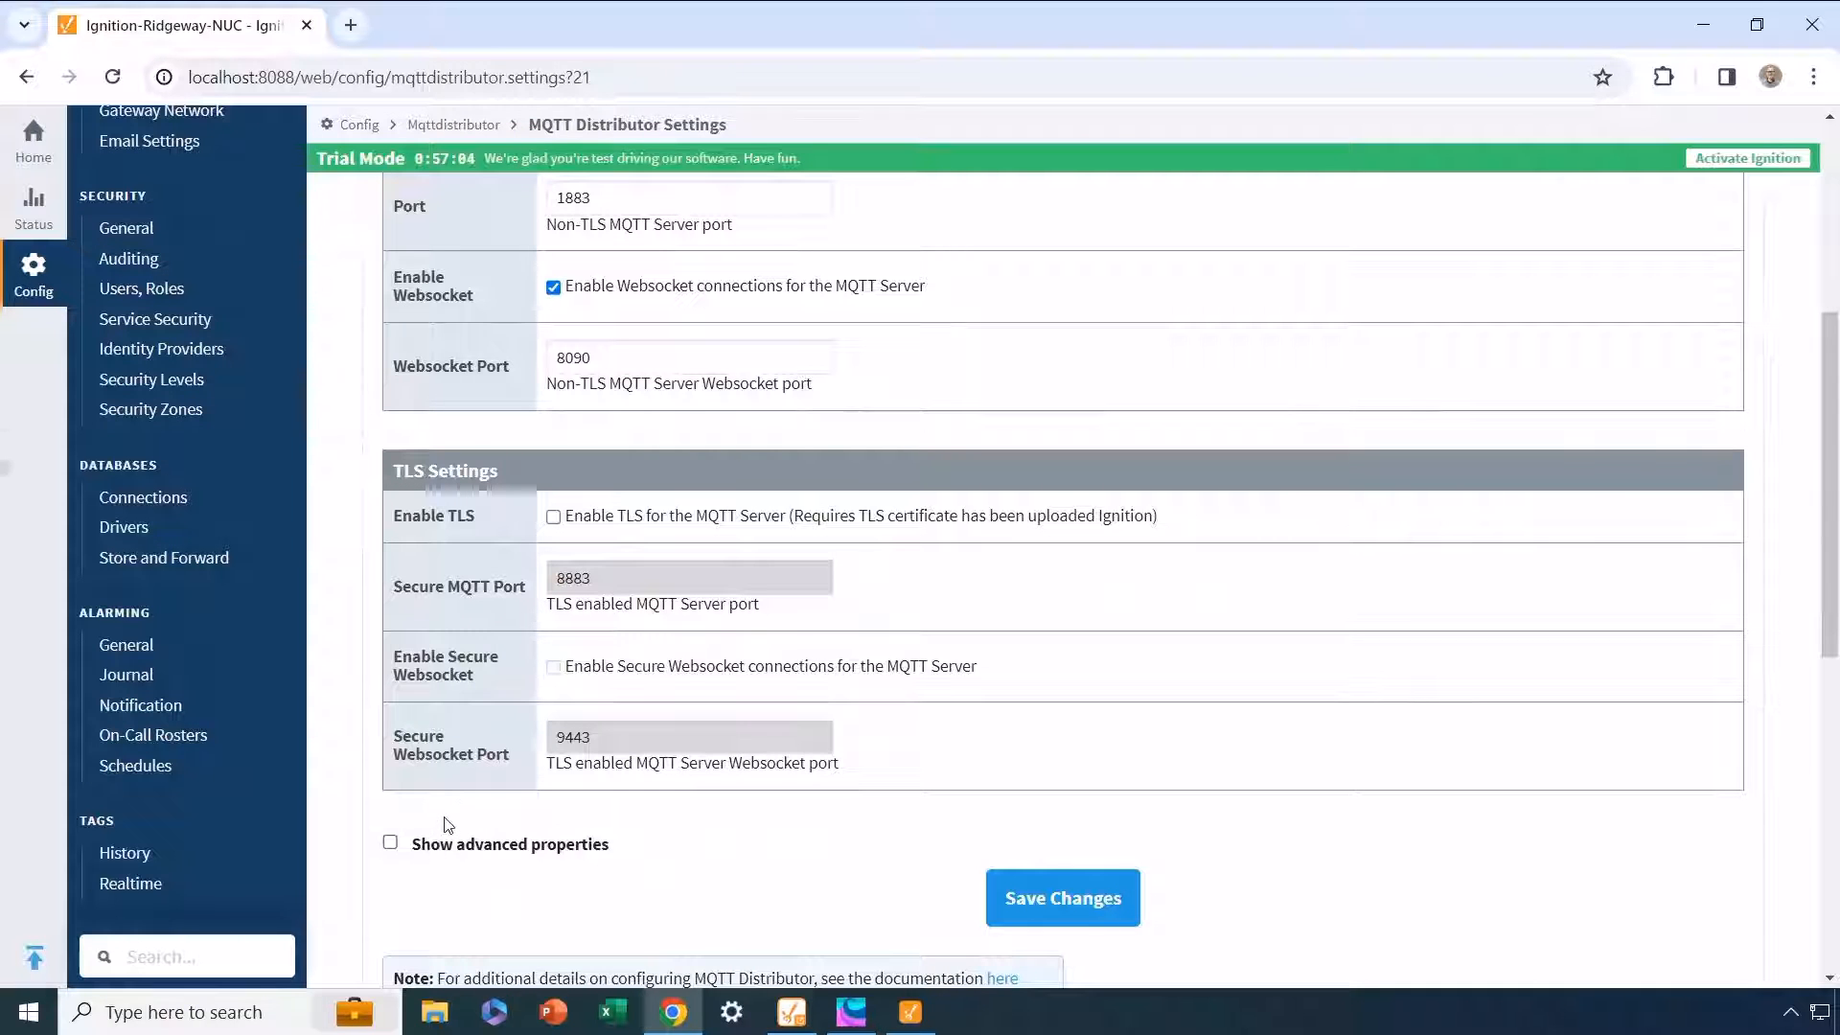
{"action": "scroll", "coordinate": [445, 816], "scroll_direction": "up", "scroll_amount": 5}
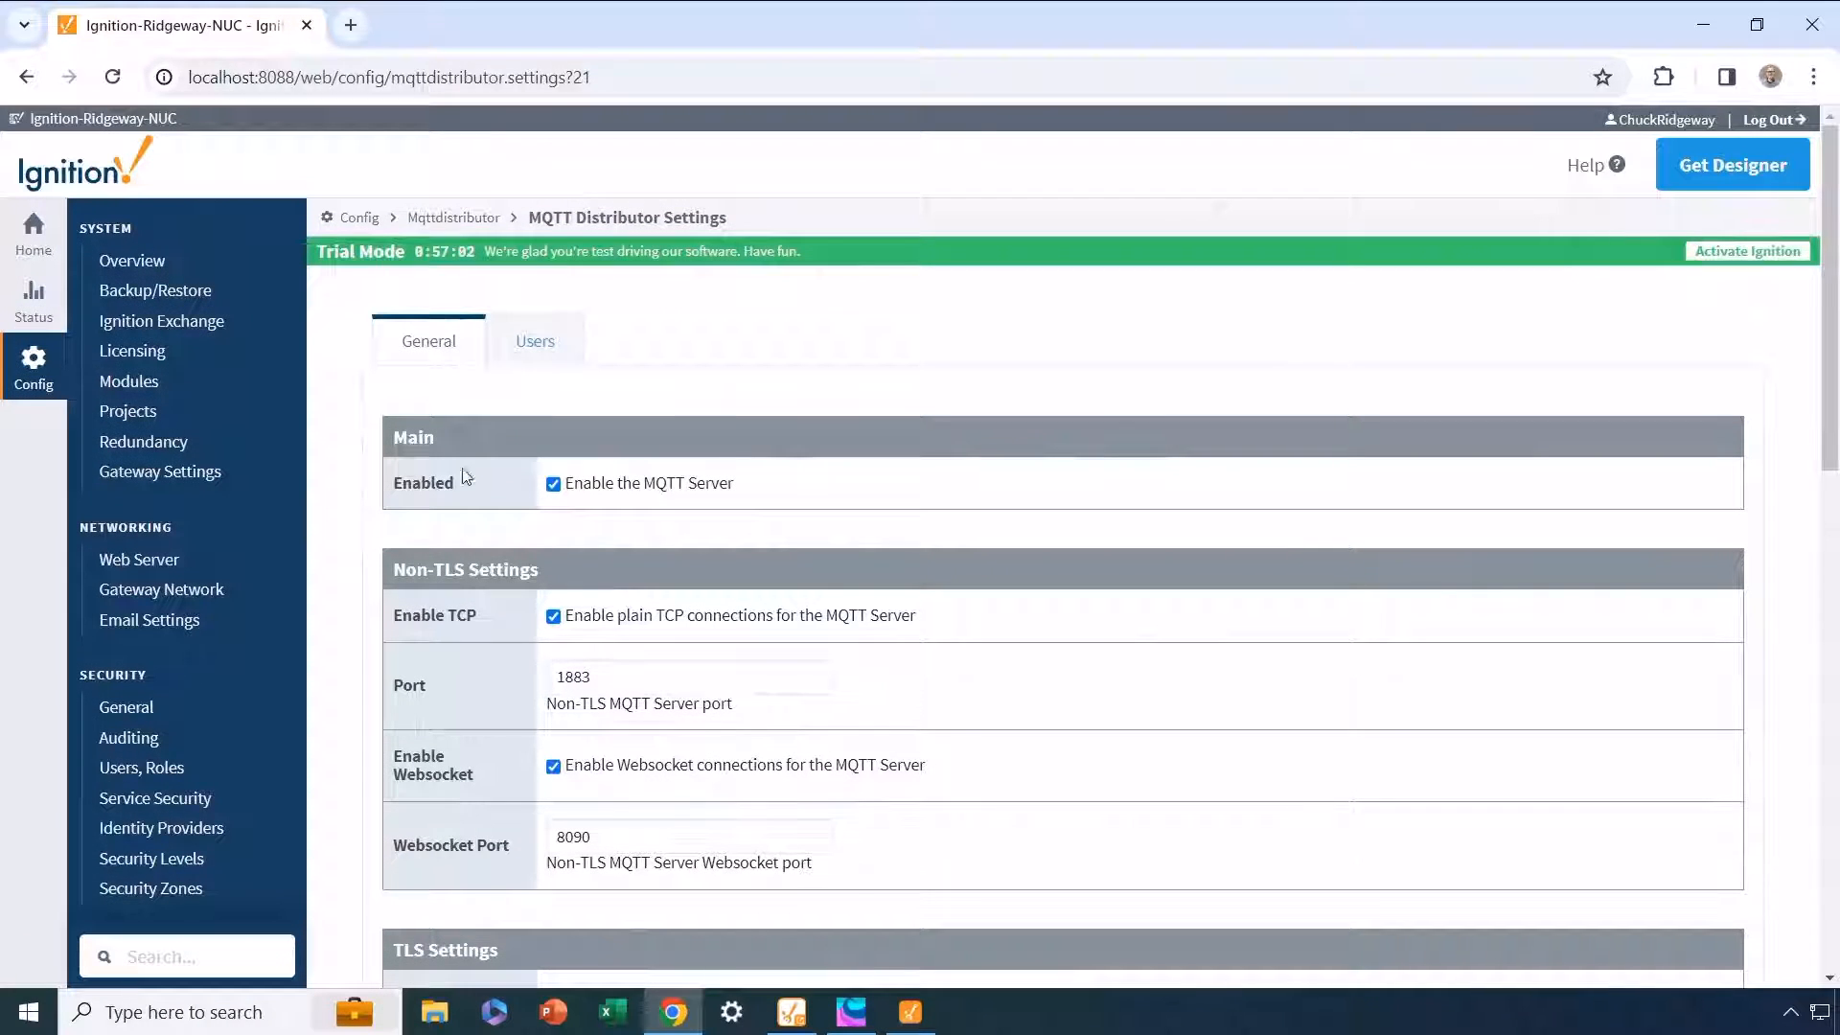
{"action": "left_click", "coordinate": [535, 343]}
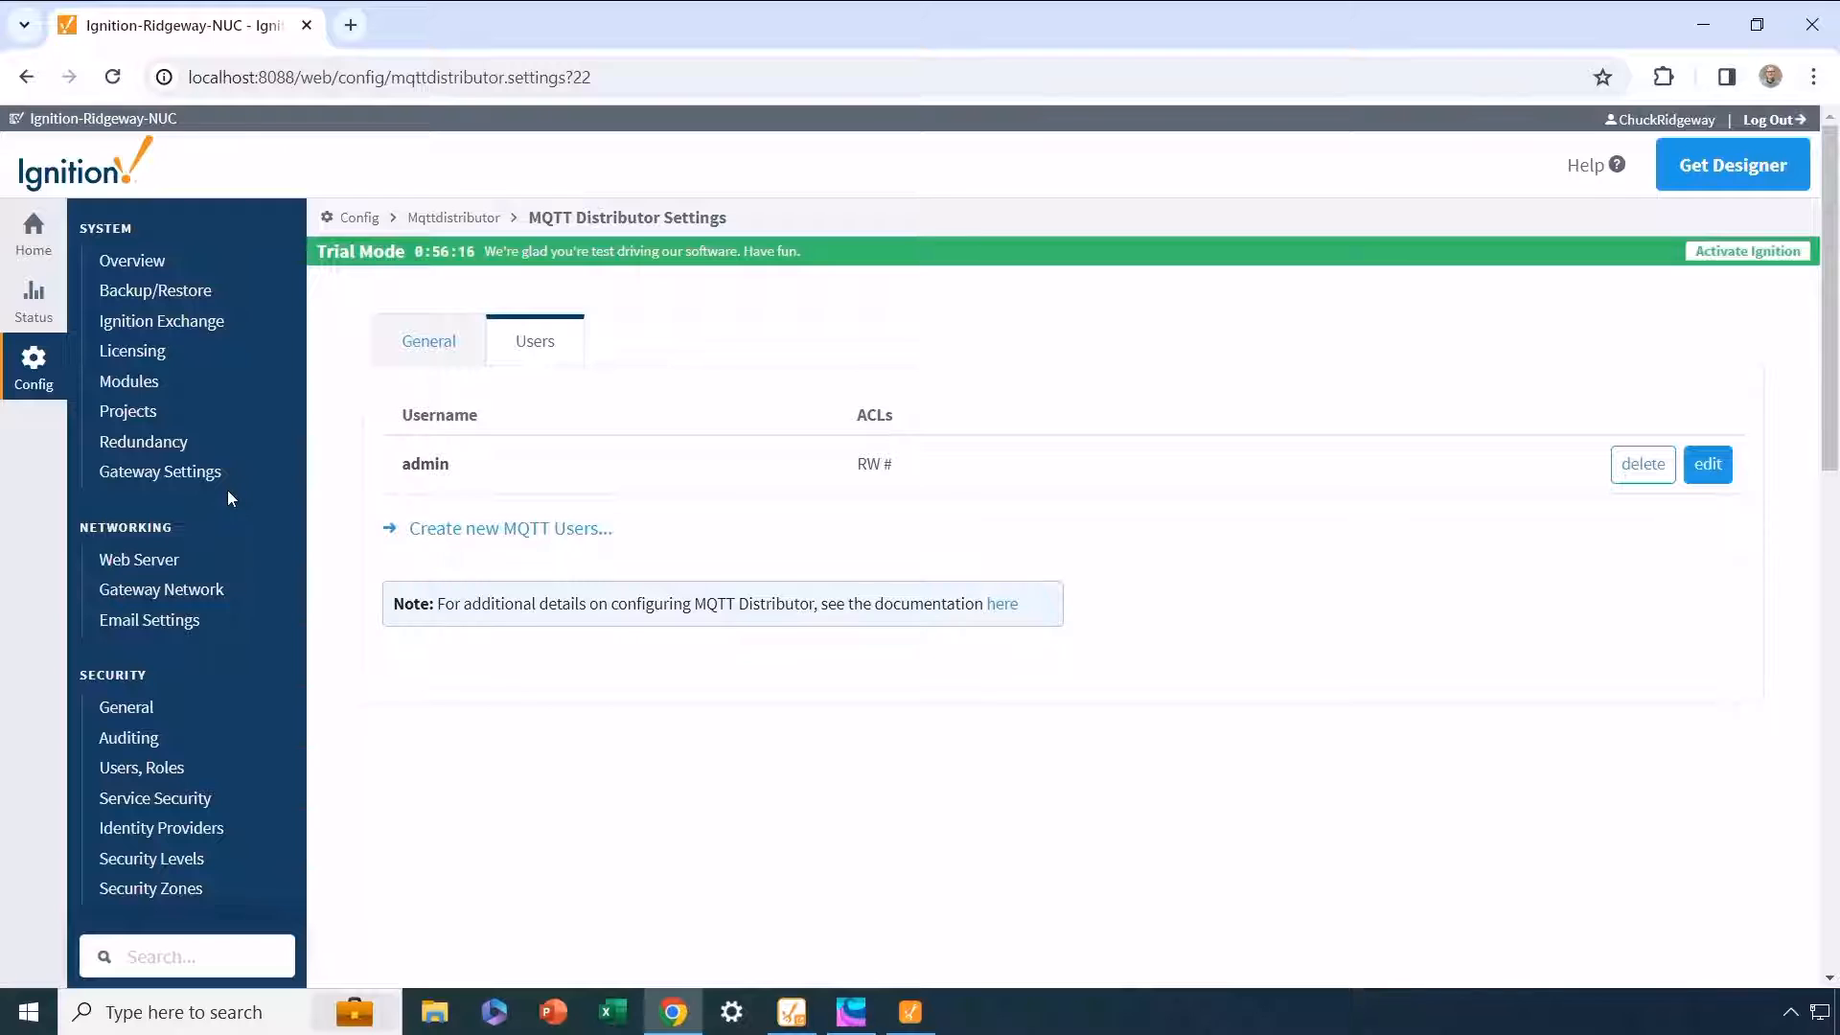
Step: Open the MQTT Engine settings and review its primary host and command options and its MQTT server connections
{"action": "scroll", "coordinate": [227, 491], "scroll_direction": "down", "scroll_amount": 6}
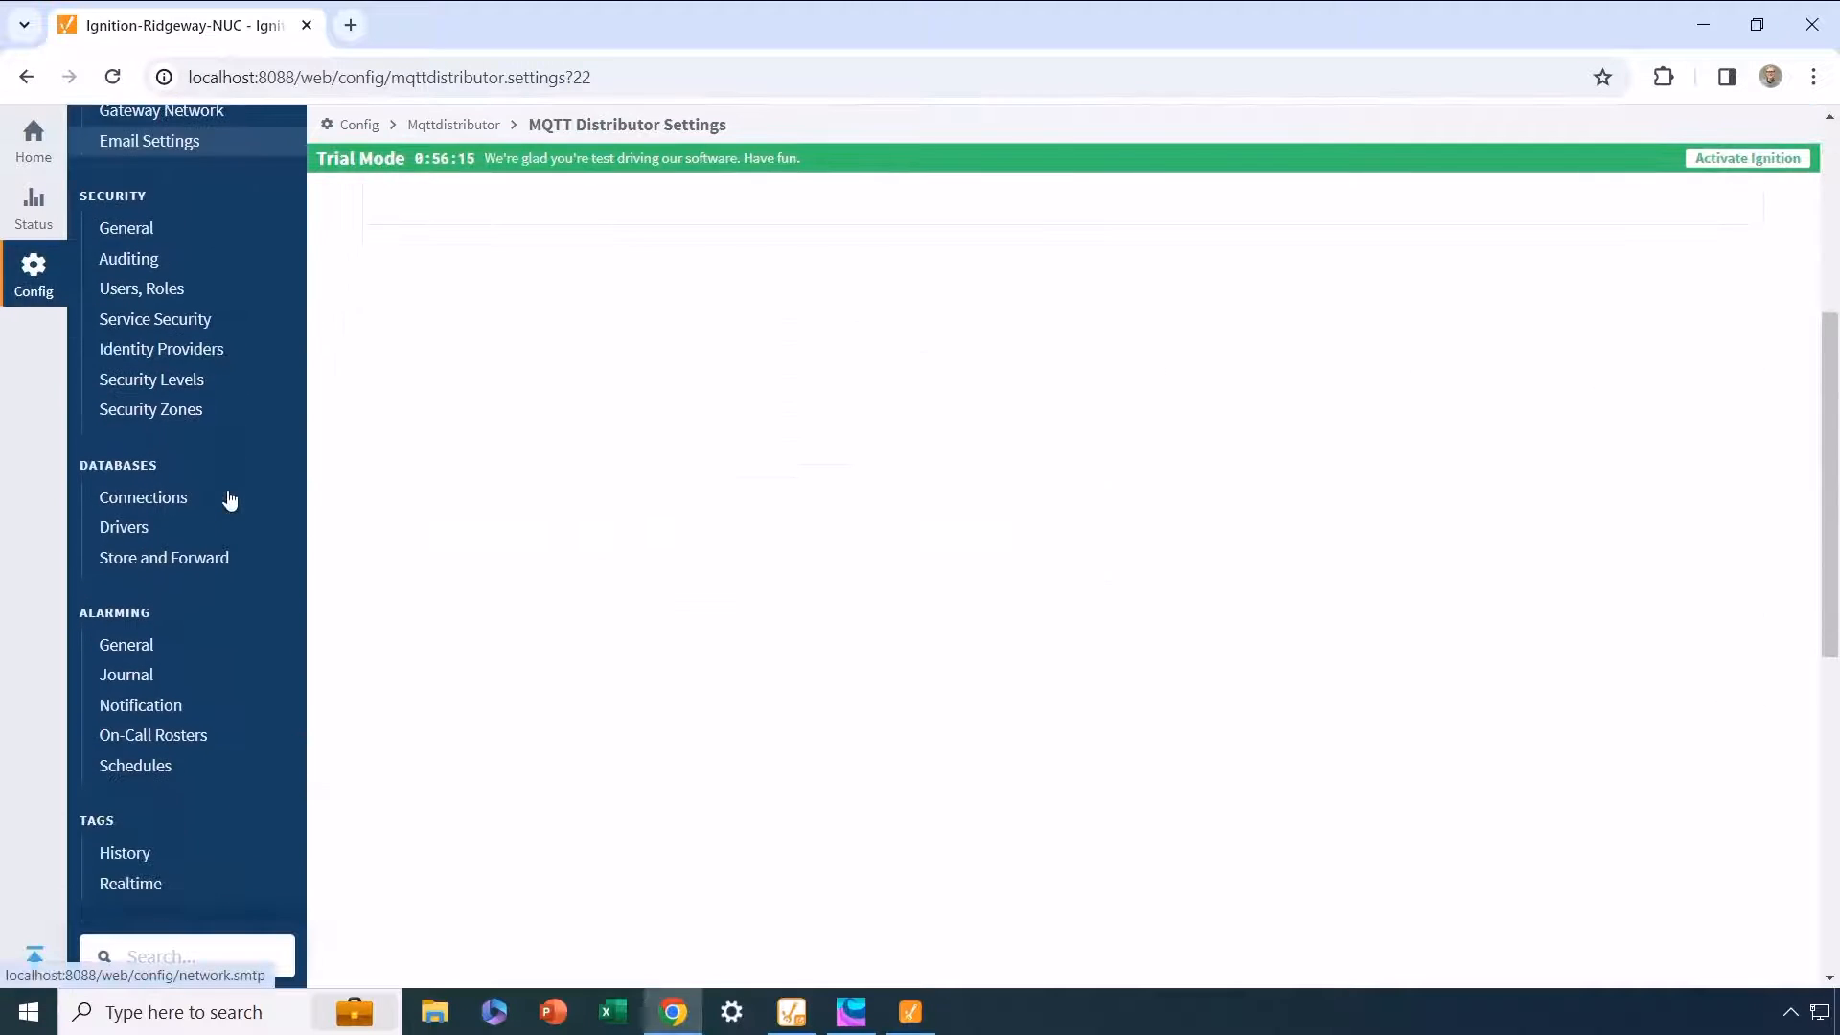
{"action": "scroll", "coordinate": [230, 498], "scroll_direction": "down", "scroll_amount": 6}
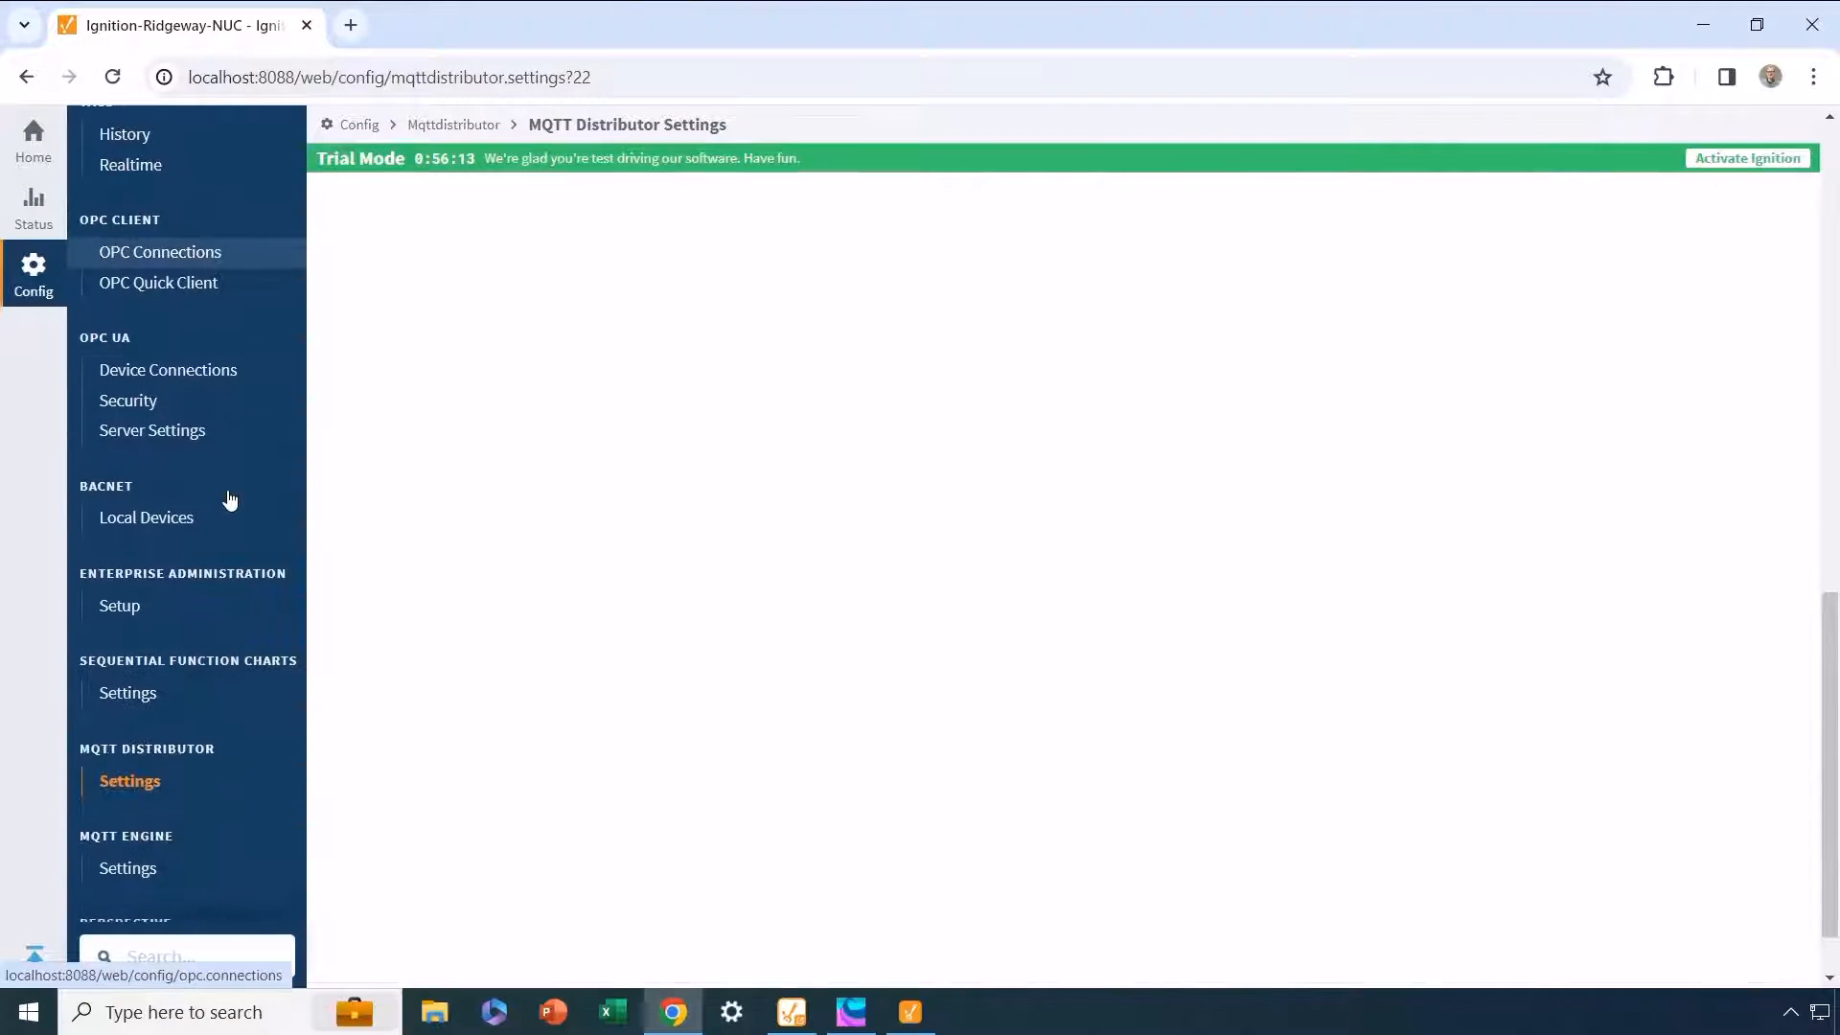
{"action": "scroll", "coordinate": [230, 495], "scroll_direction": "down", "scroll_amount": 1}
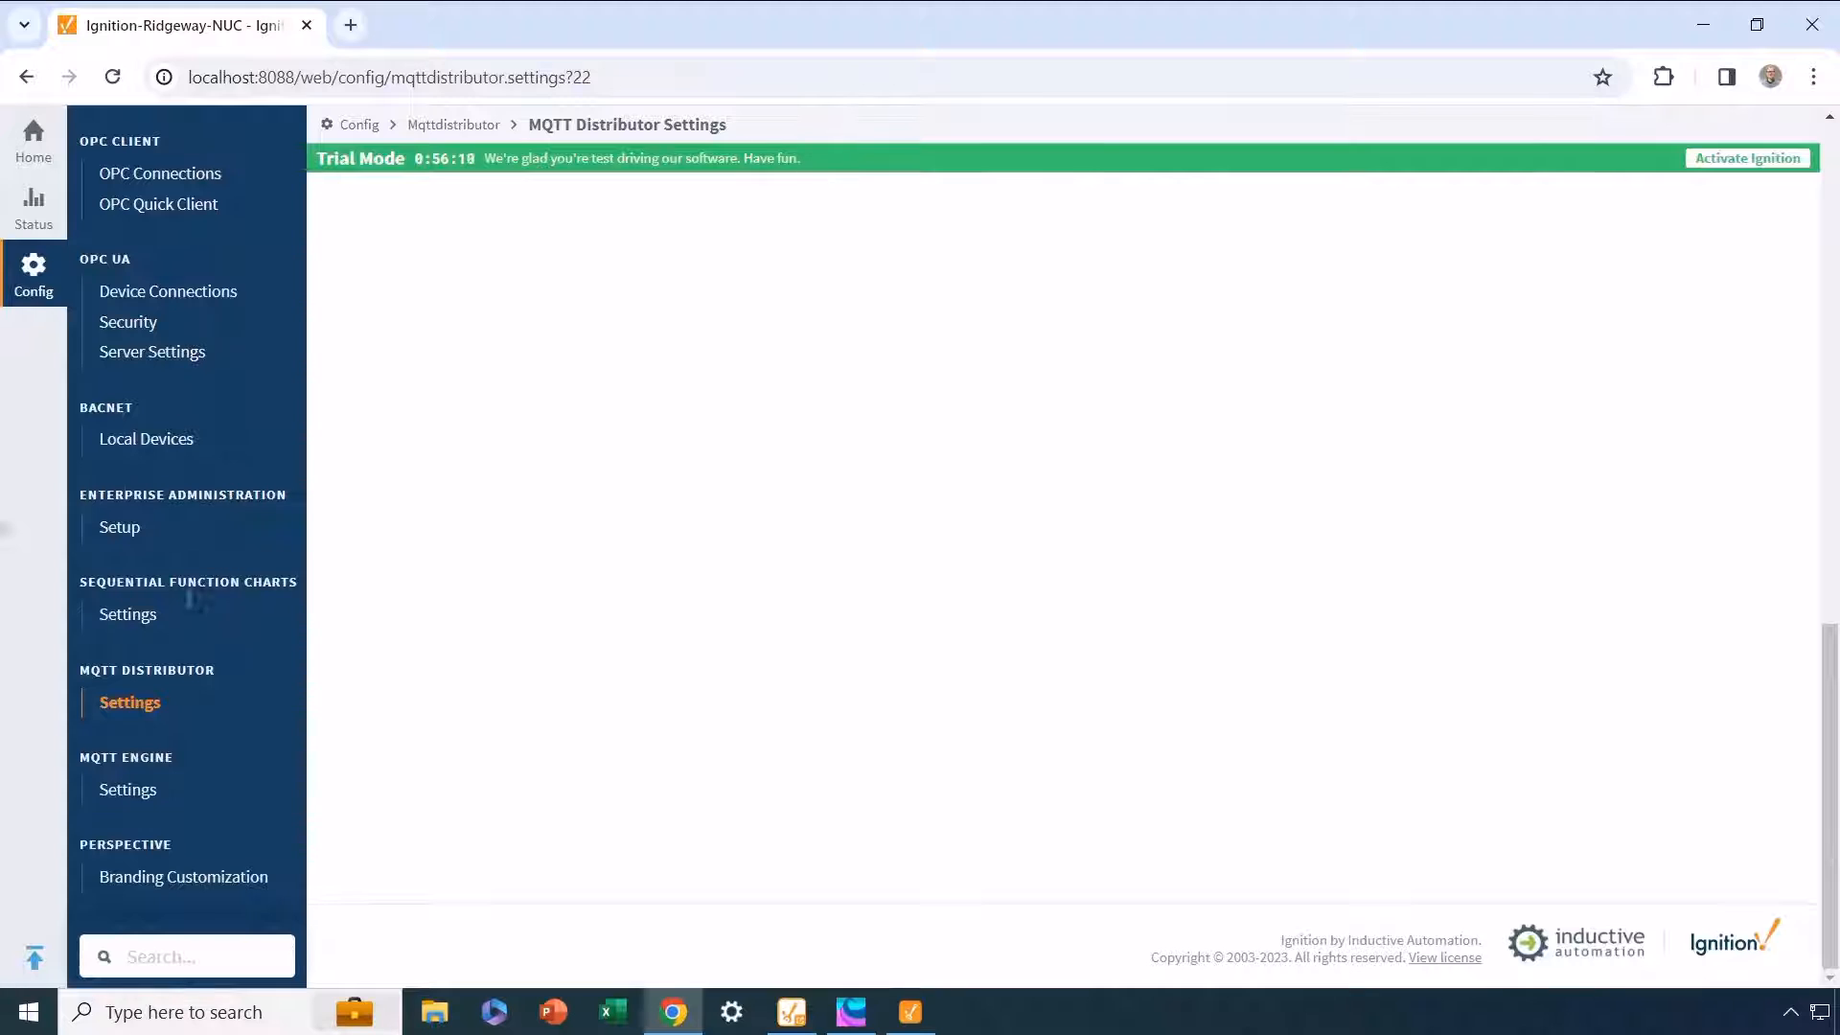
{"action": "left_click", "coordinate": [131, 789]}
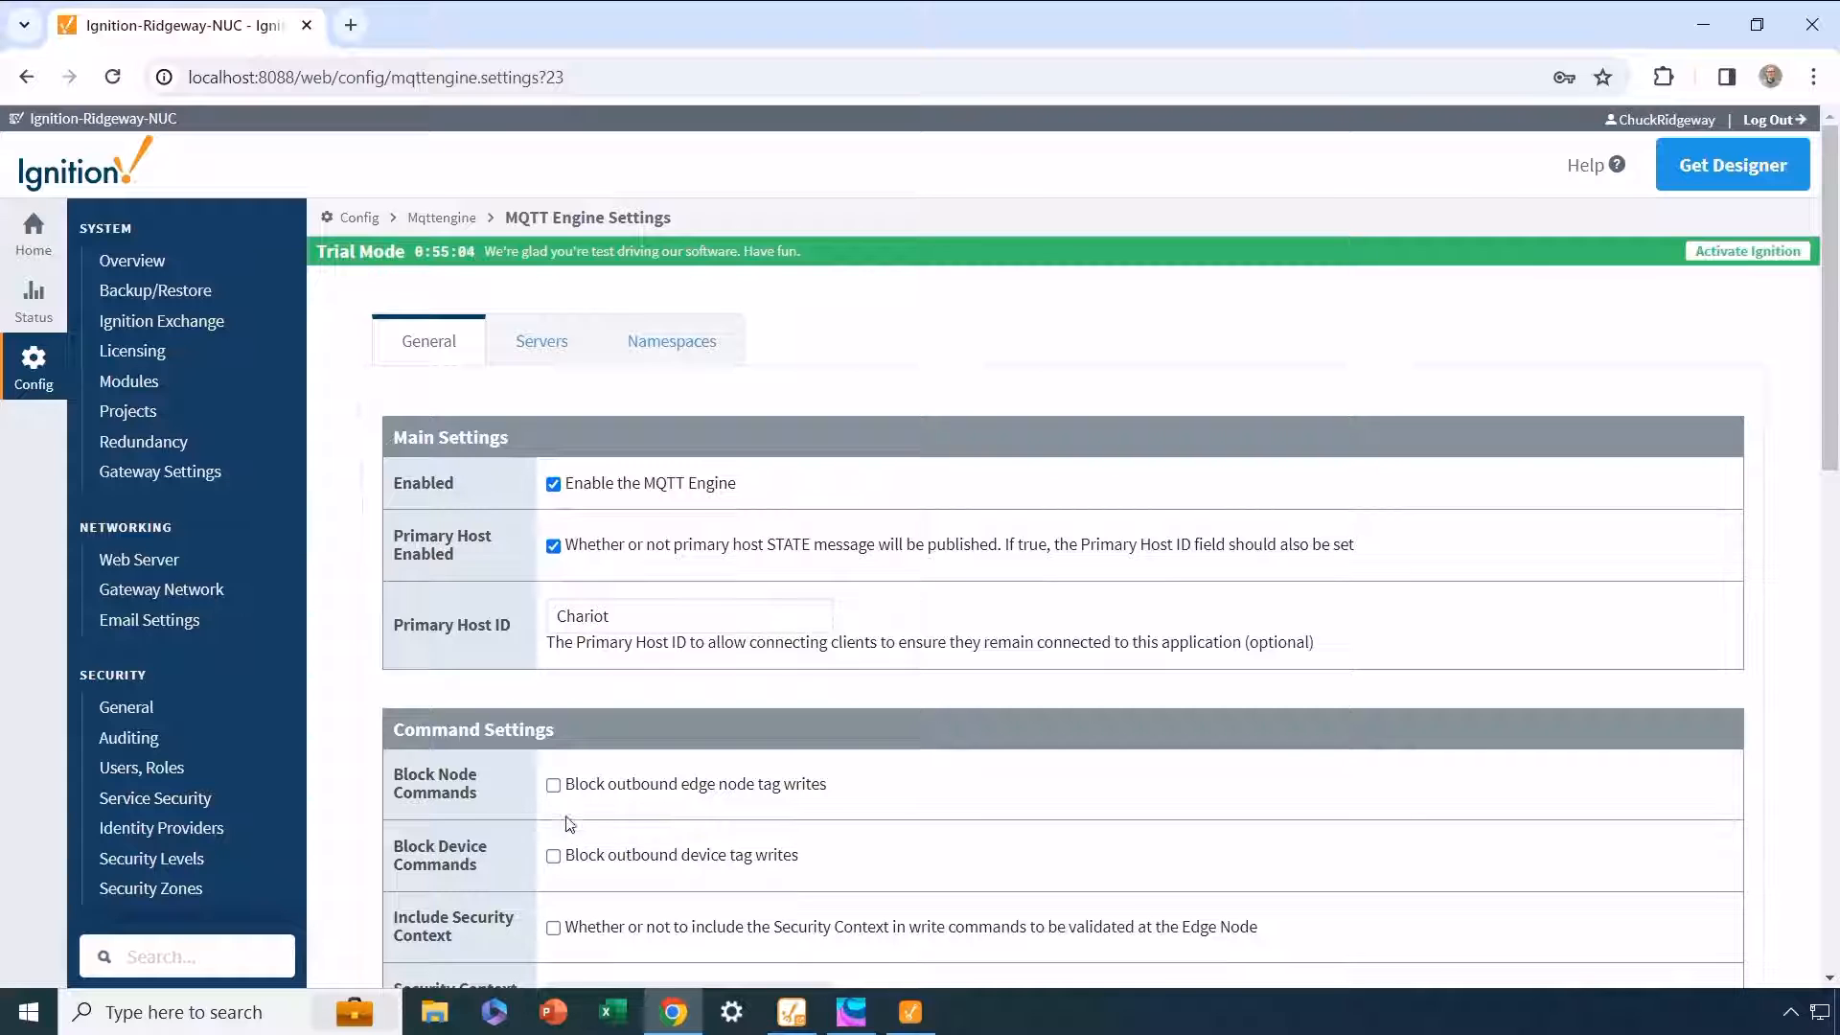
{"action": "scroll", "coordinate": [570, 812], "scroll_direction": "down", "scroll_amount": 4}
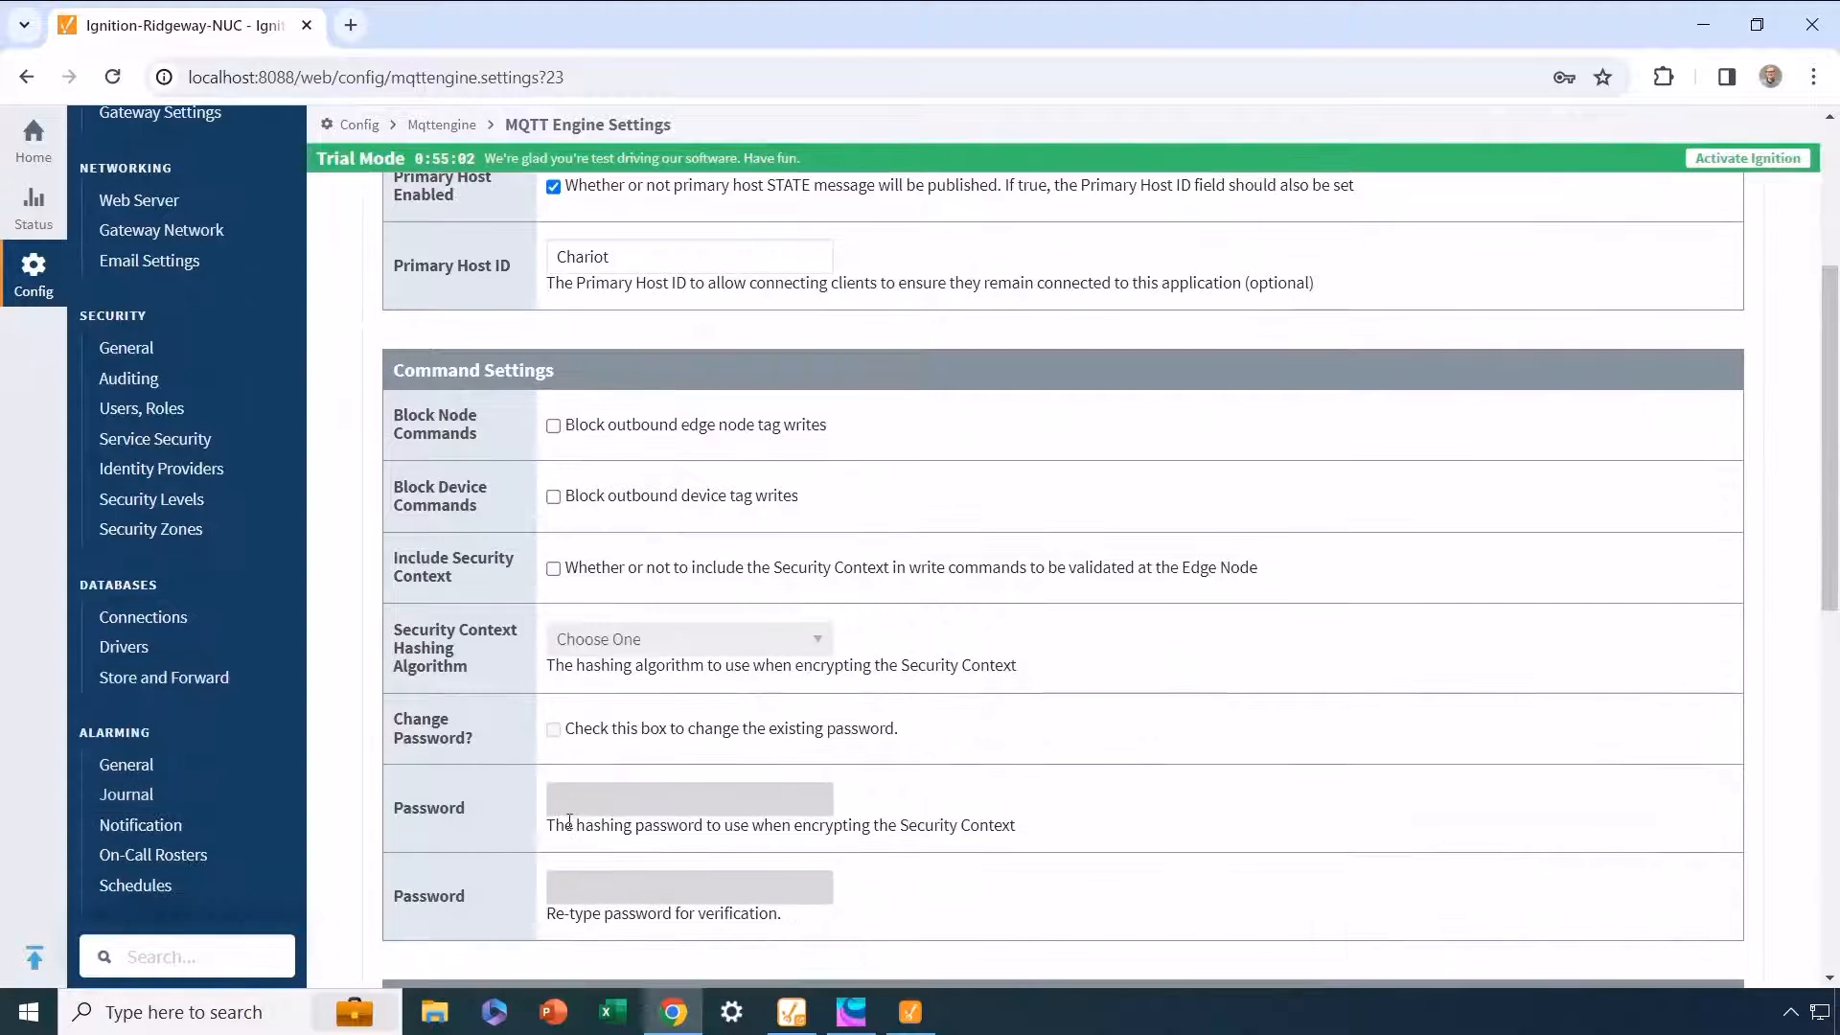
{"action": "scroll", "coordinate": [569, 821], "scroll_direction": "up", "scroll_amount": 5}
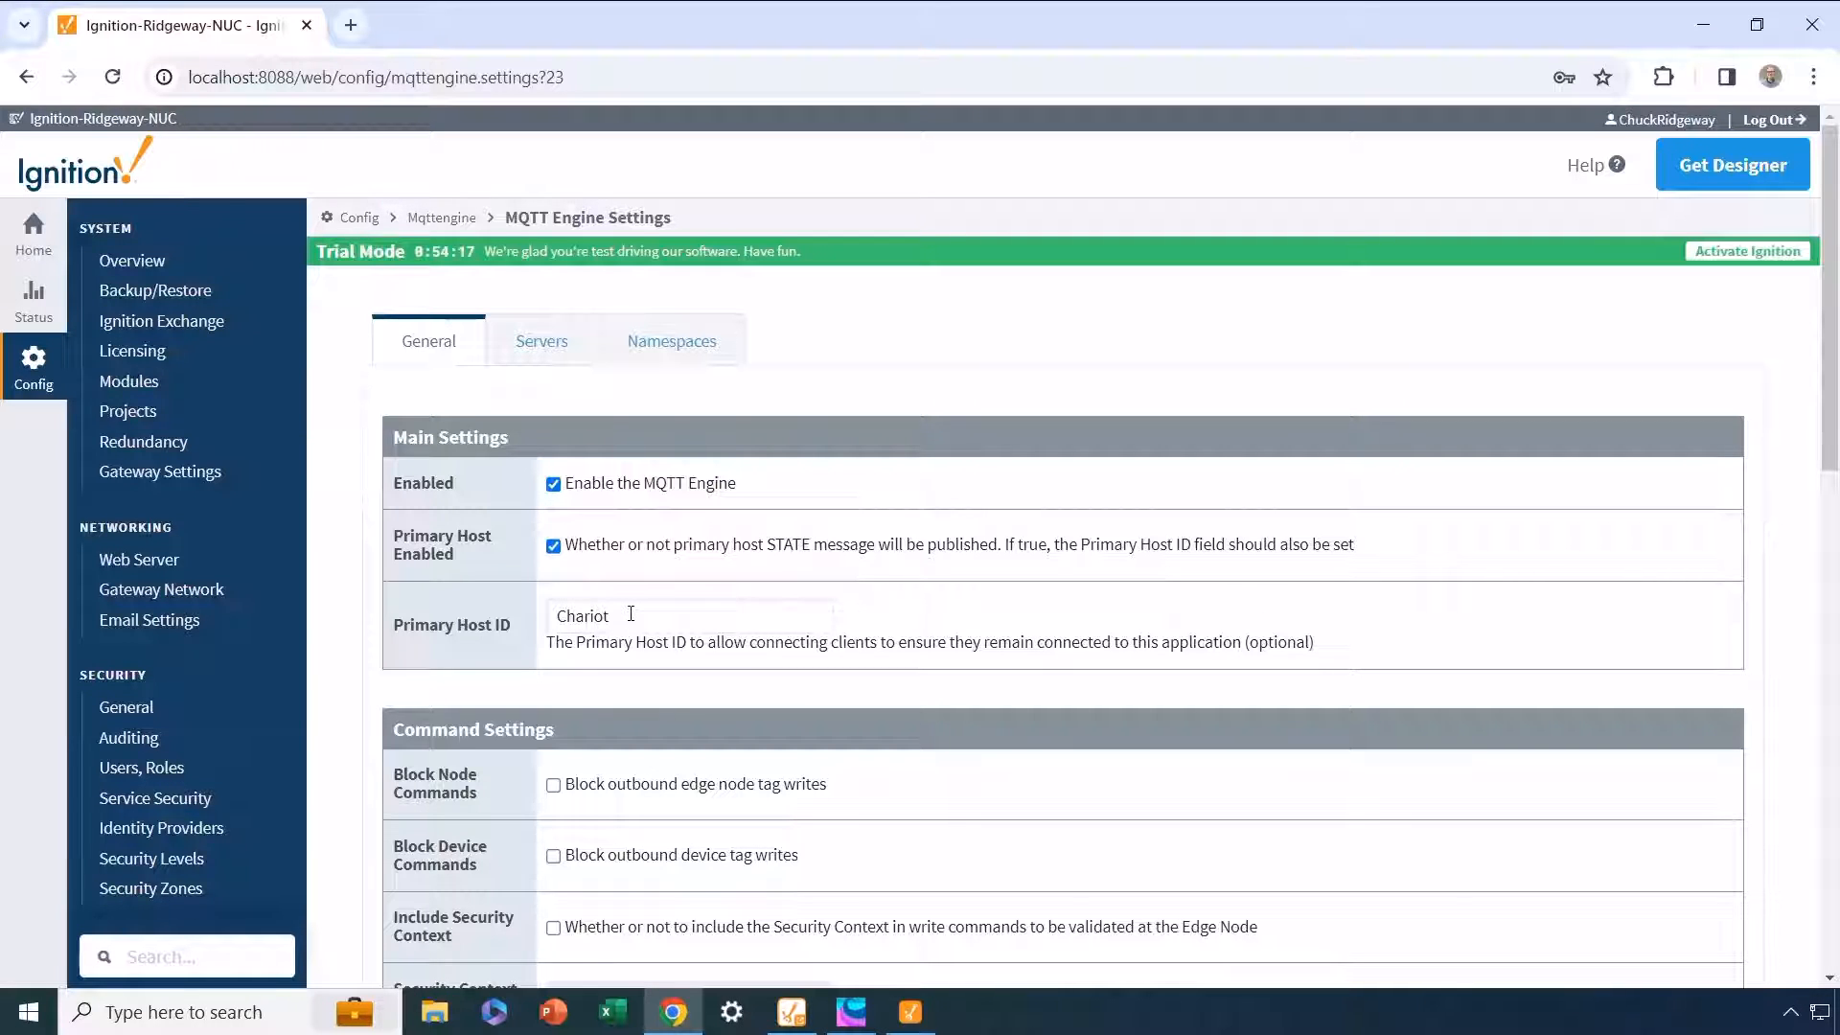
{"action": "left_click", "coordinate": [542, 343]}
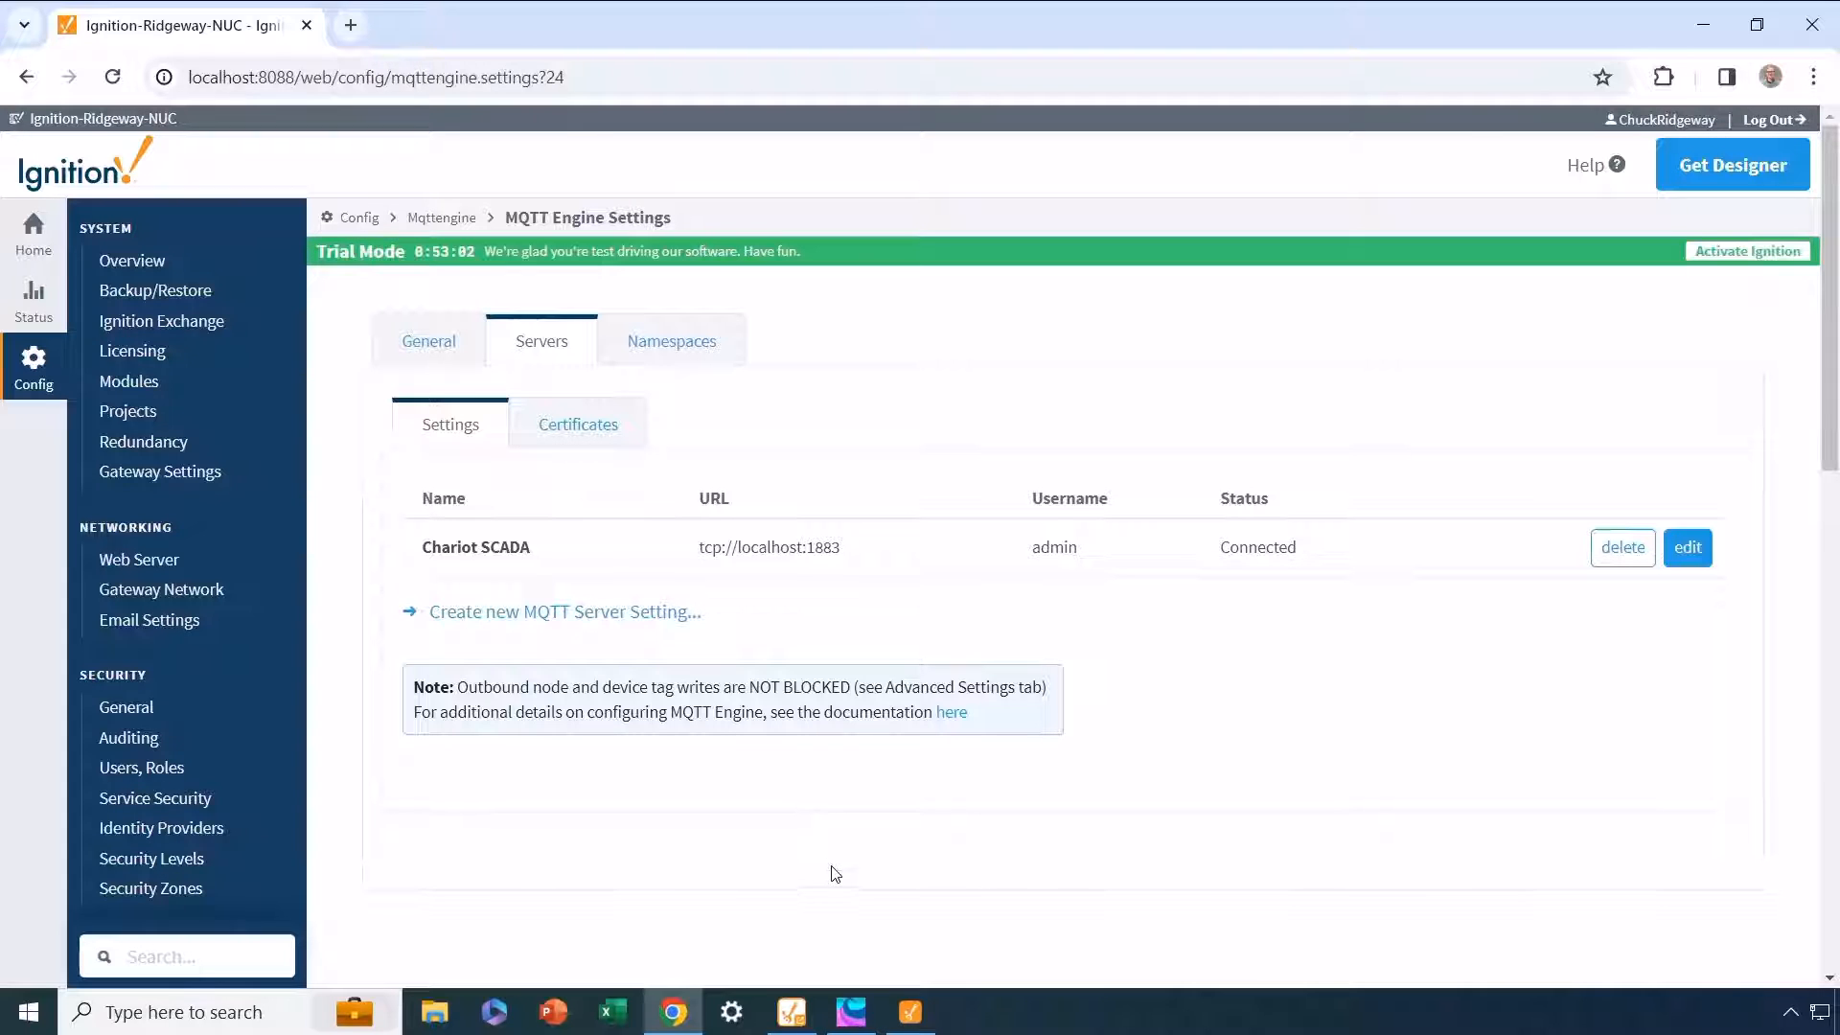
Step: Switch to Cscape and review the MQTT profile and controller settings of the MQTT Demo Program
{"action": "mouse_move", "coordinate": [854, 1010]}
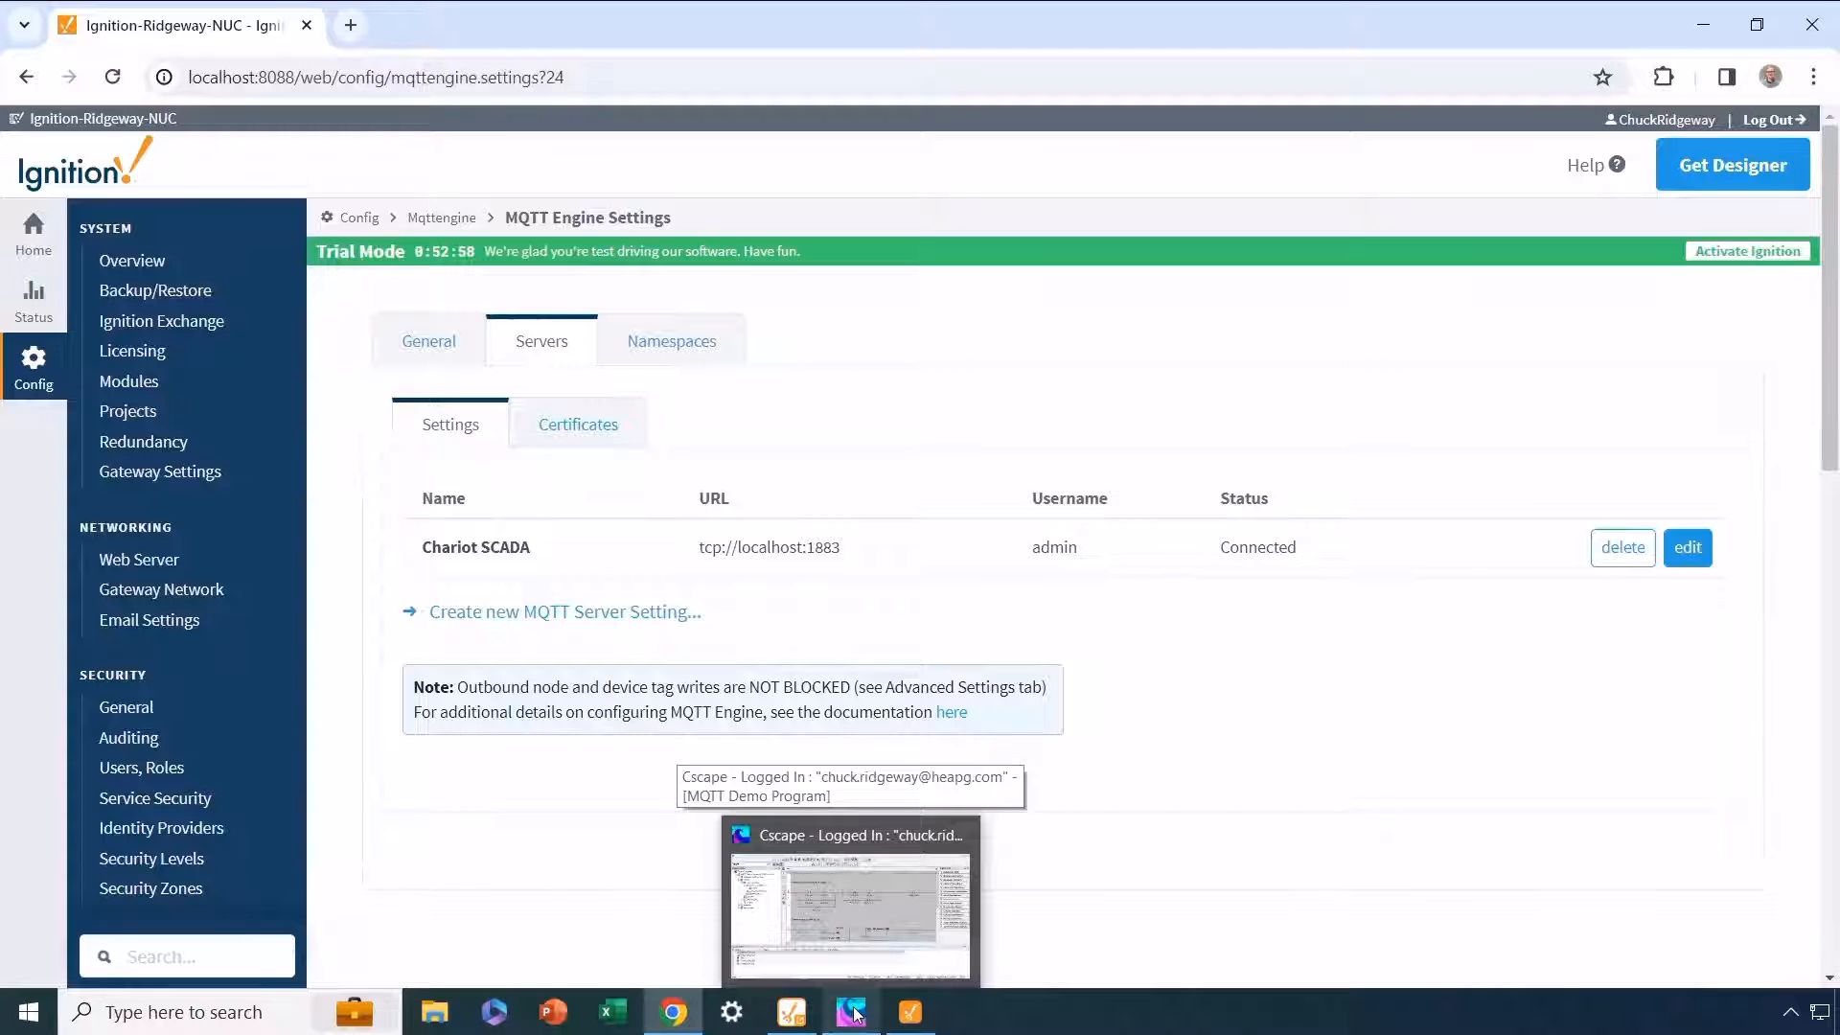
{"action": "left_click", "coordinate": [854, 1011]}
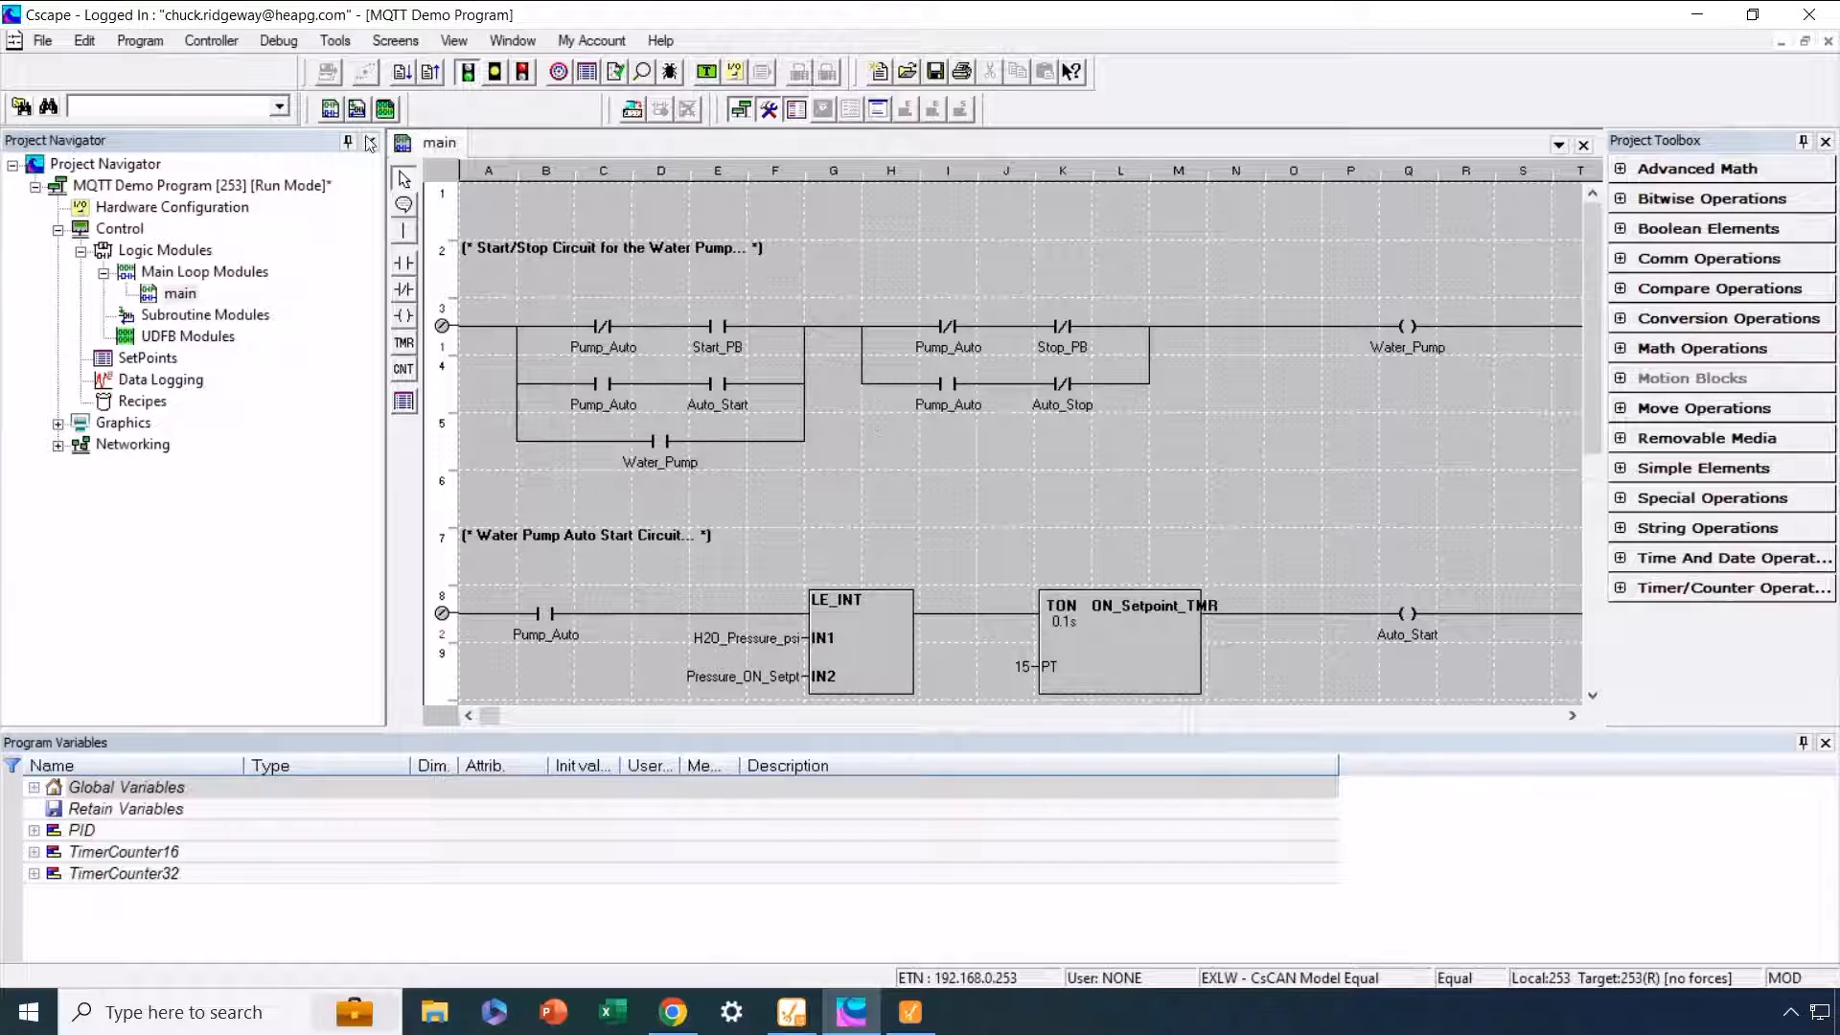
{"action": "left_click", "coordinate": [154, 50]}
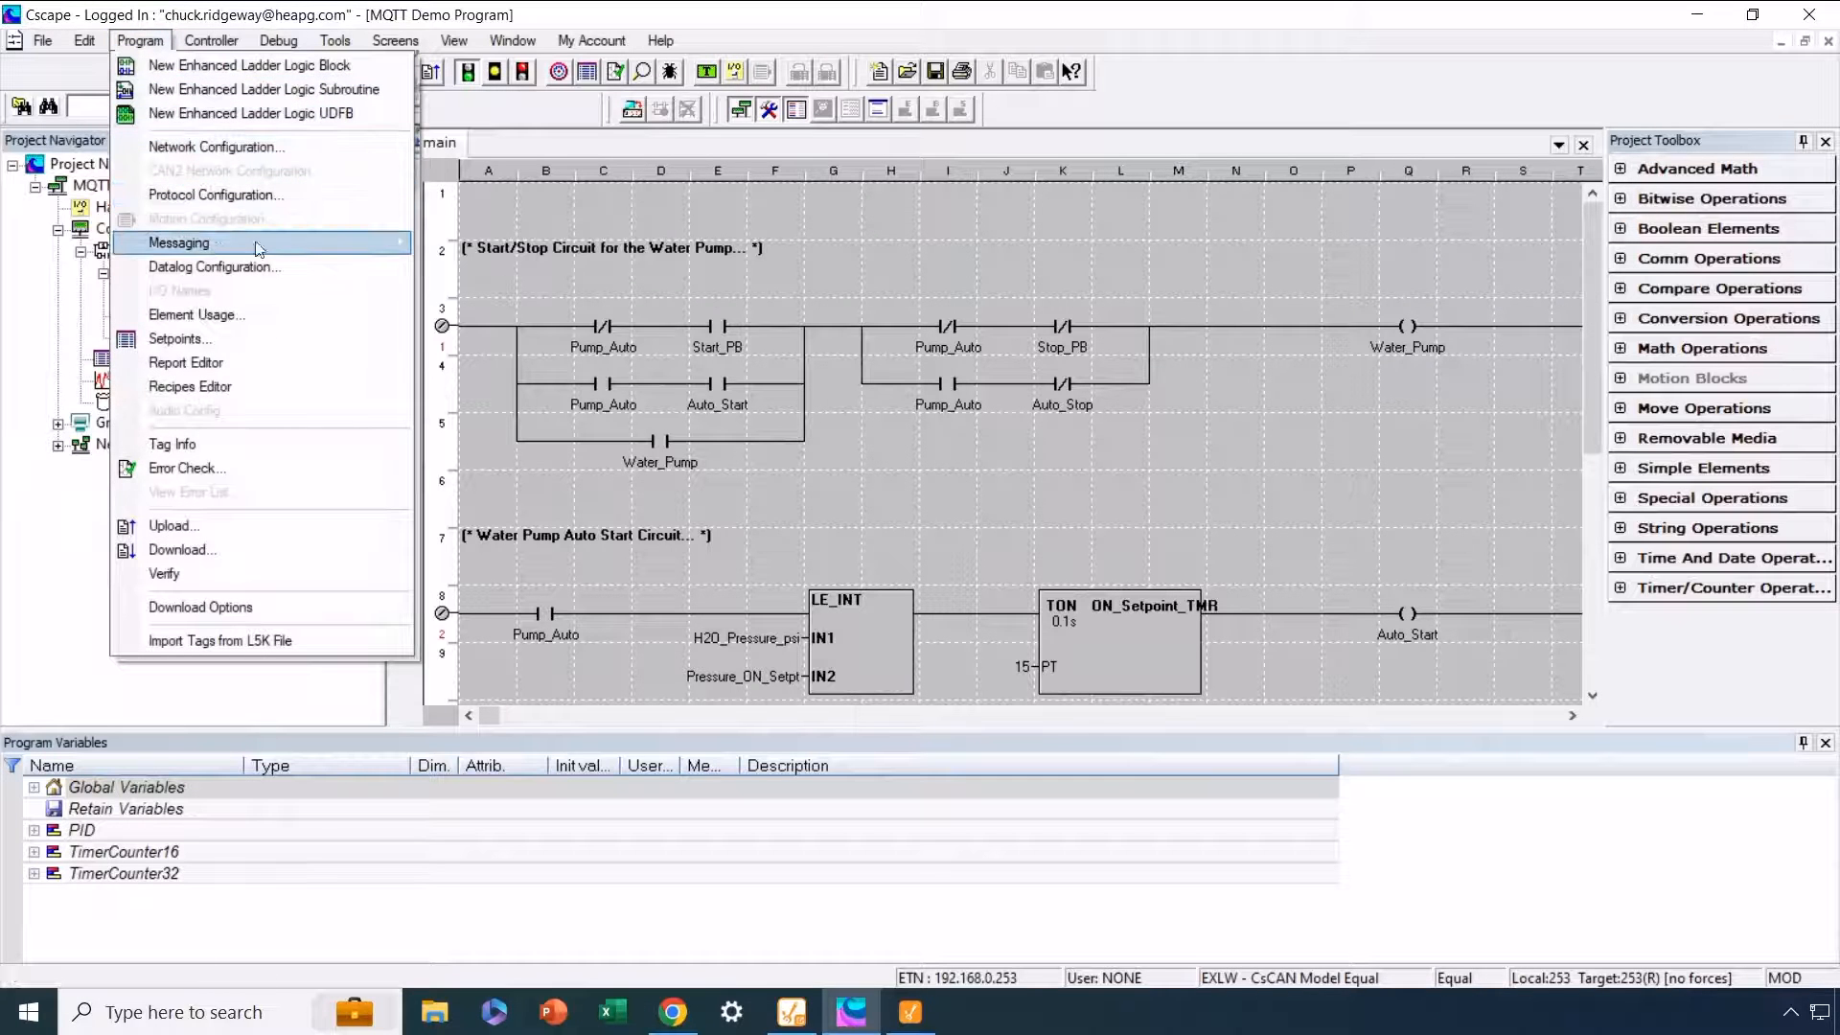
{"action": "mouse_move", "coordinate": [388, 247]}
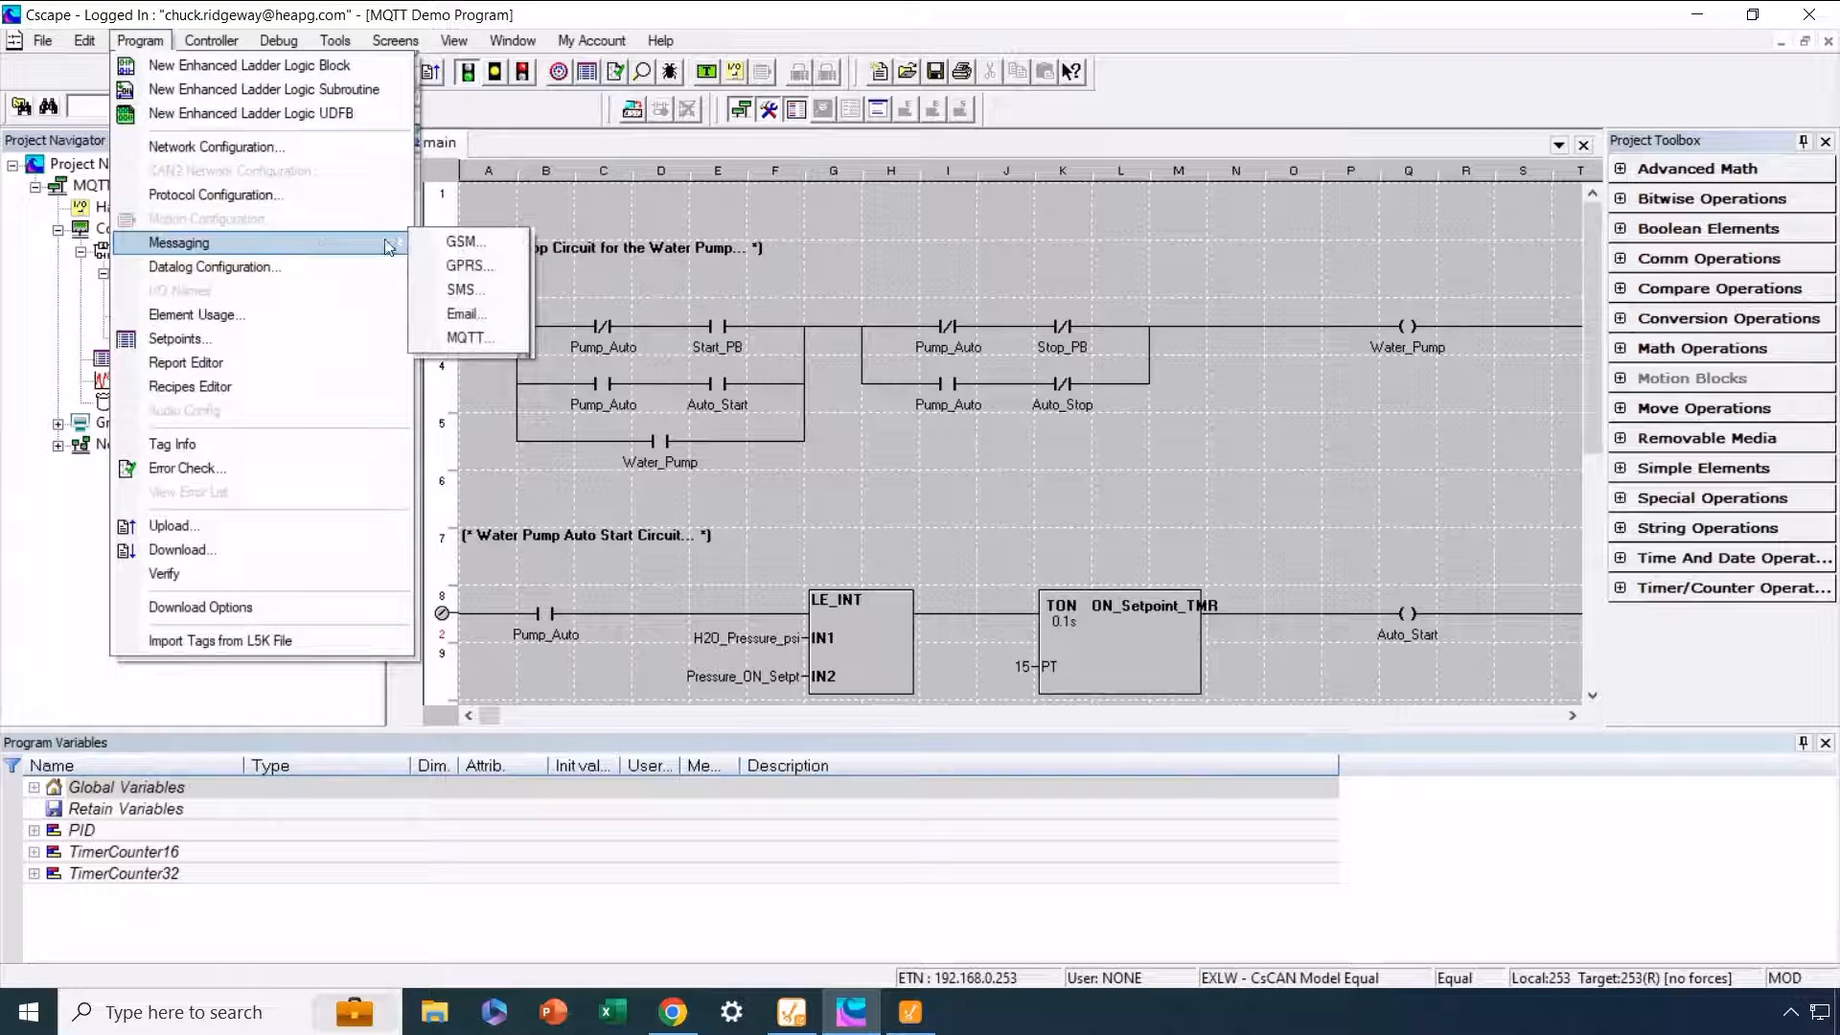
{"action": "left_click", "coordinate": [464, 338]}
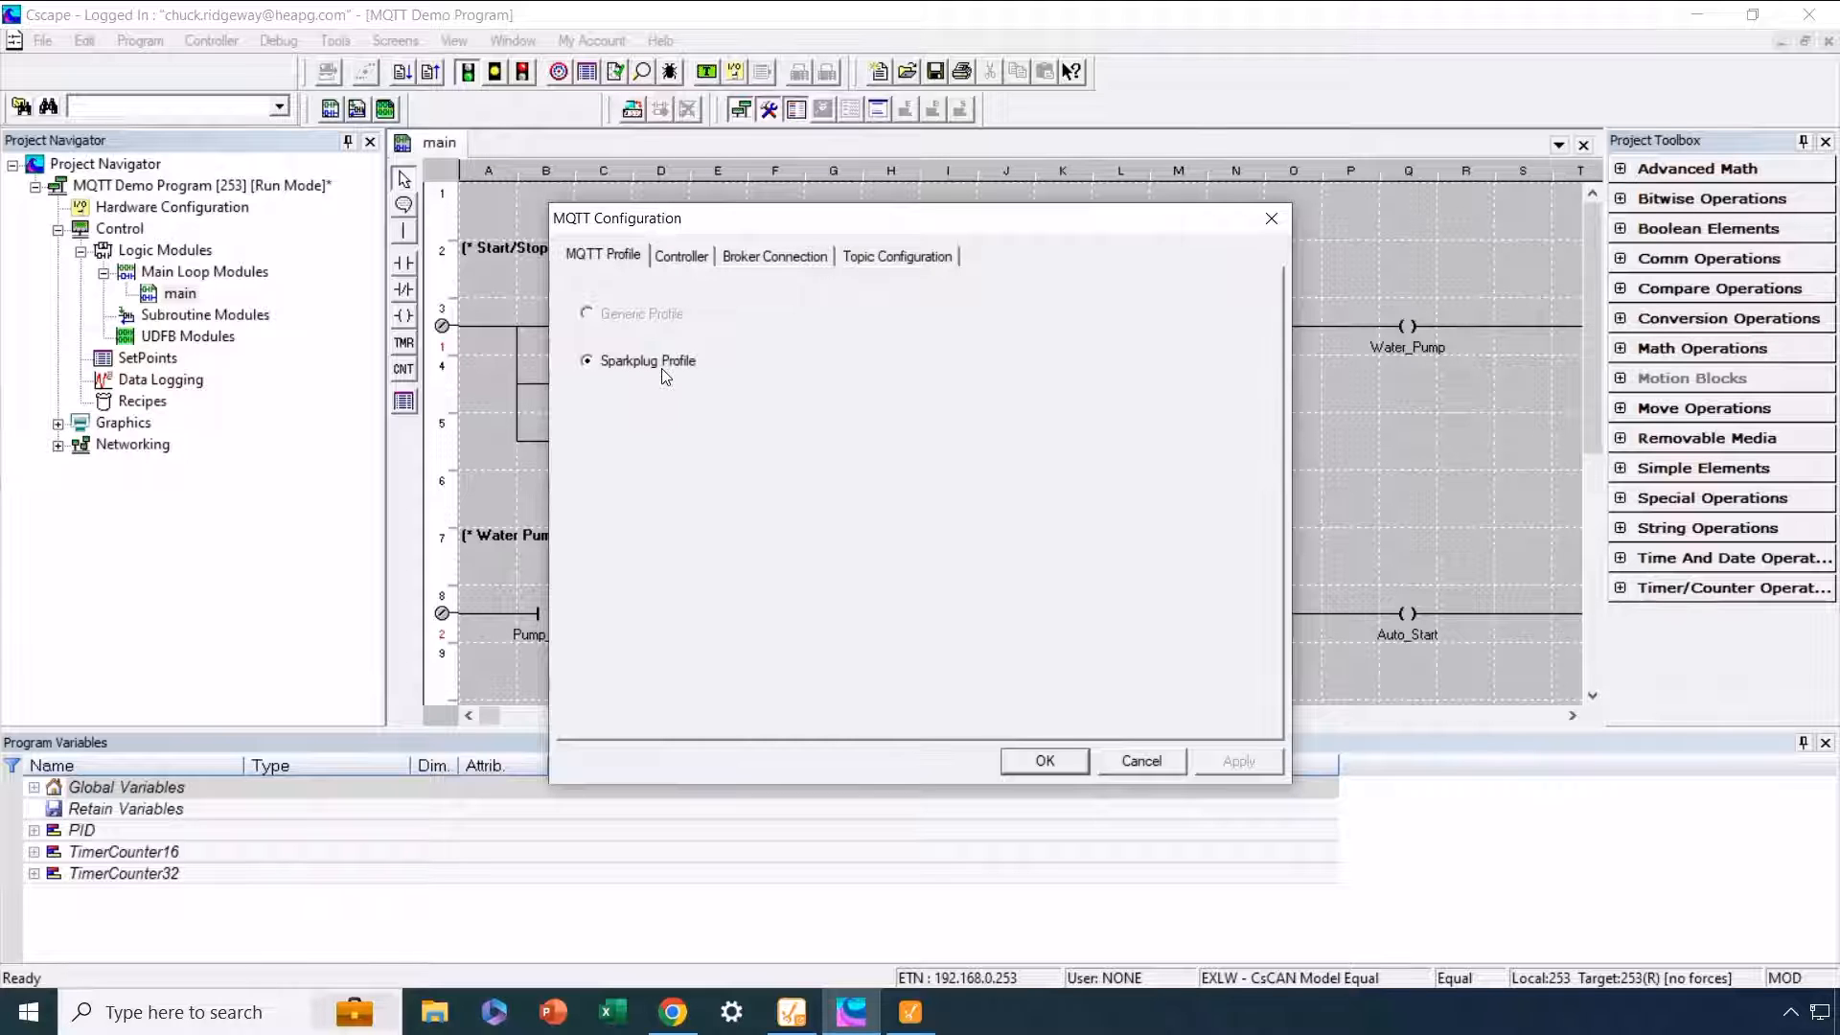
{"action": "left_click", "coordinate": [680, 257]}
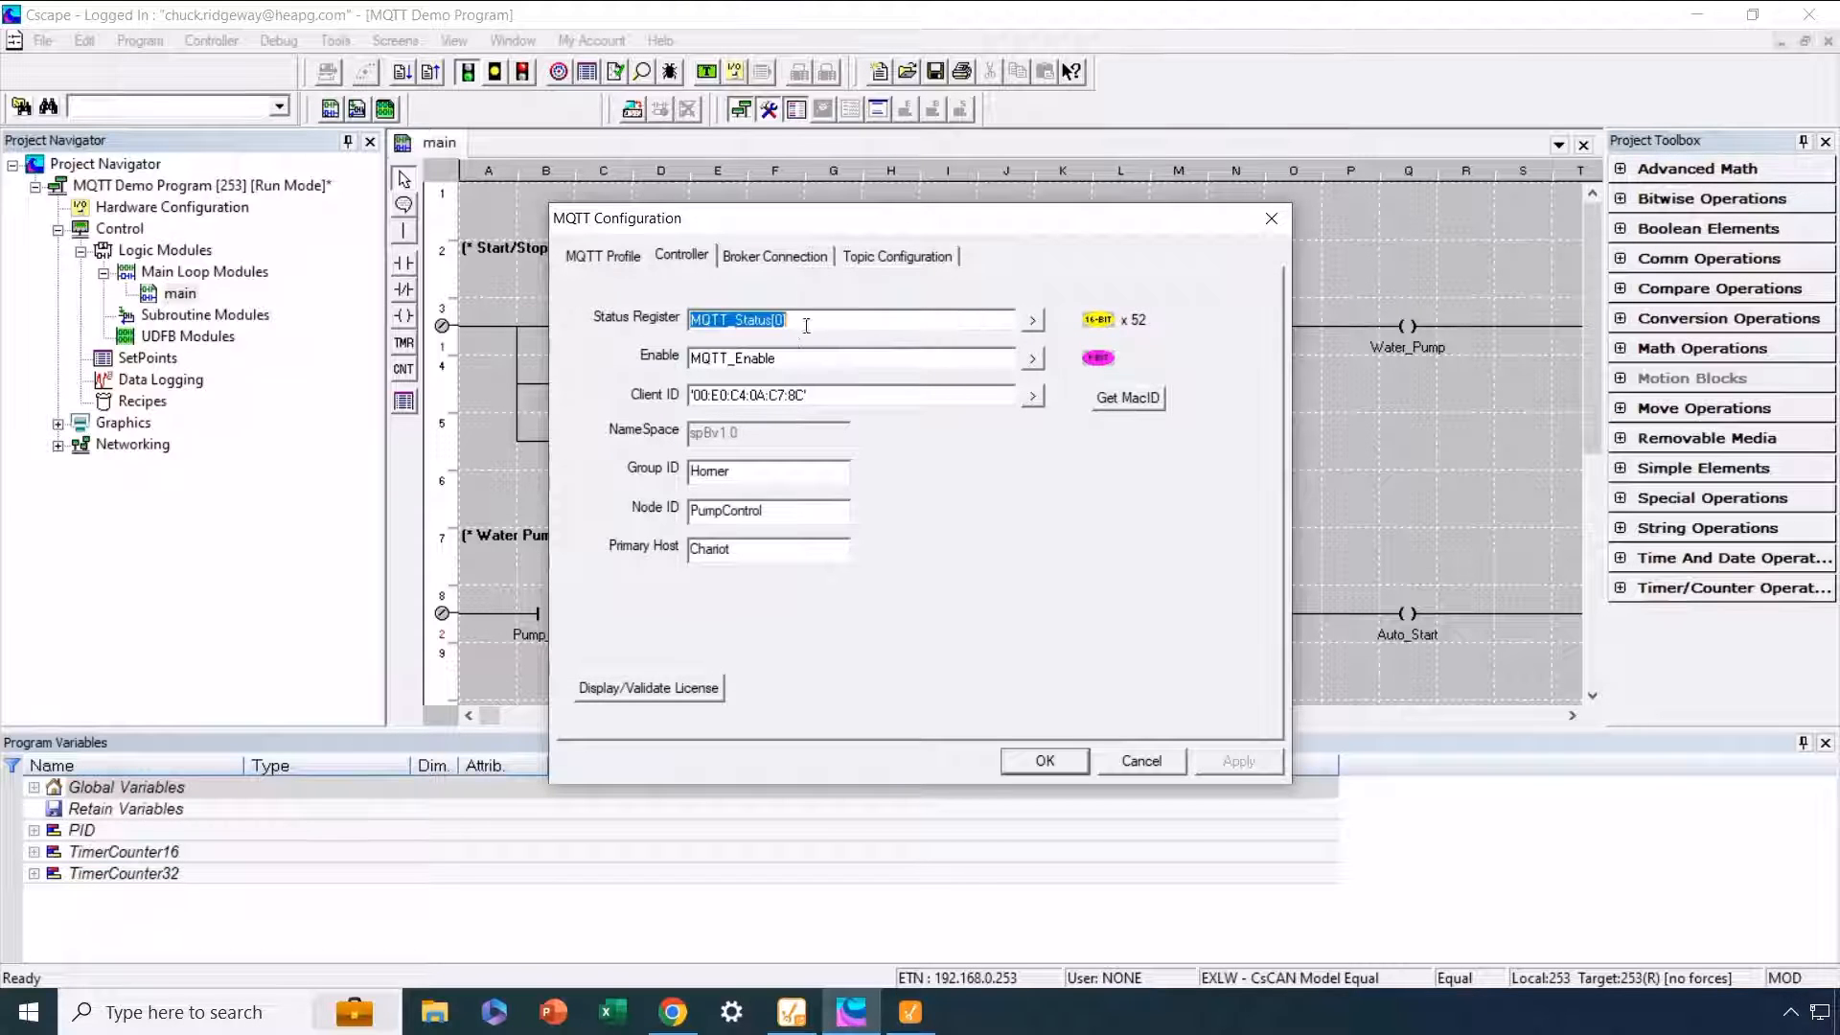
{"action": "left_click", "coordinate": [816, 320]}
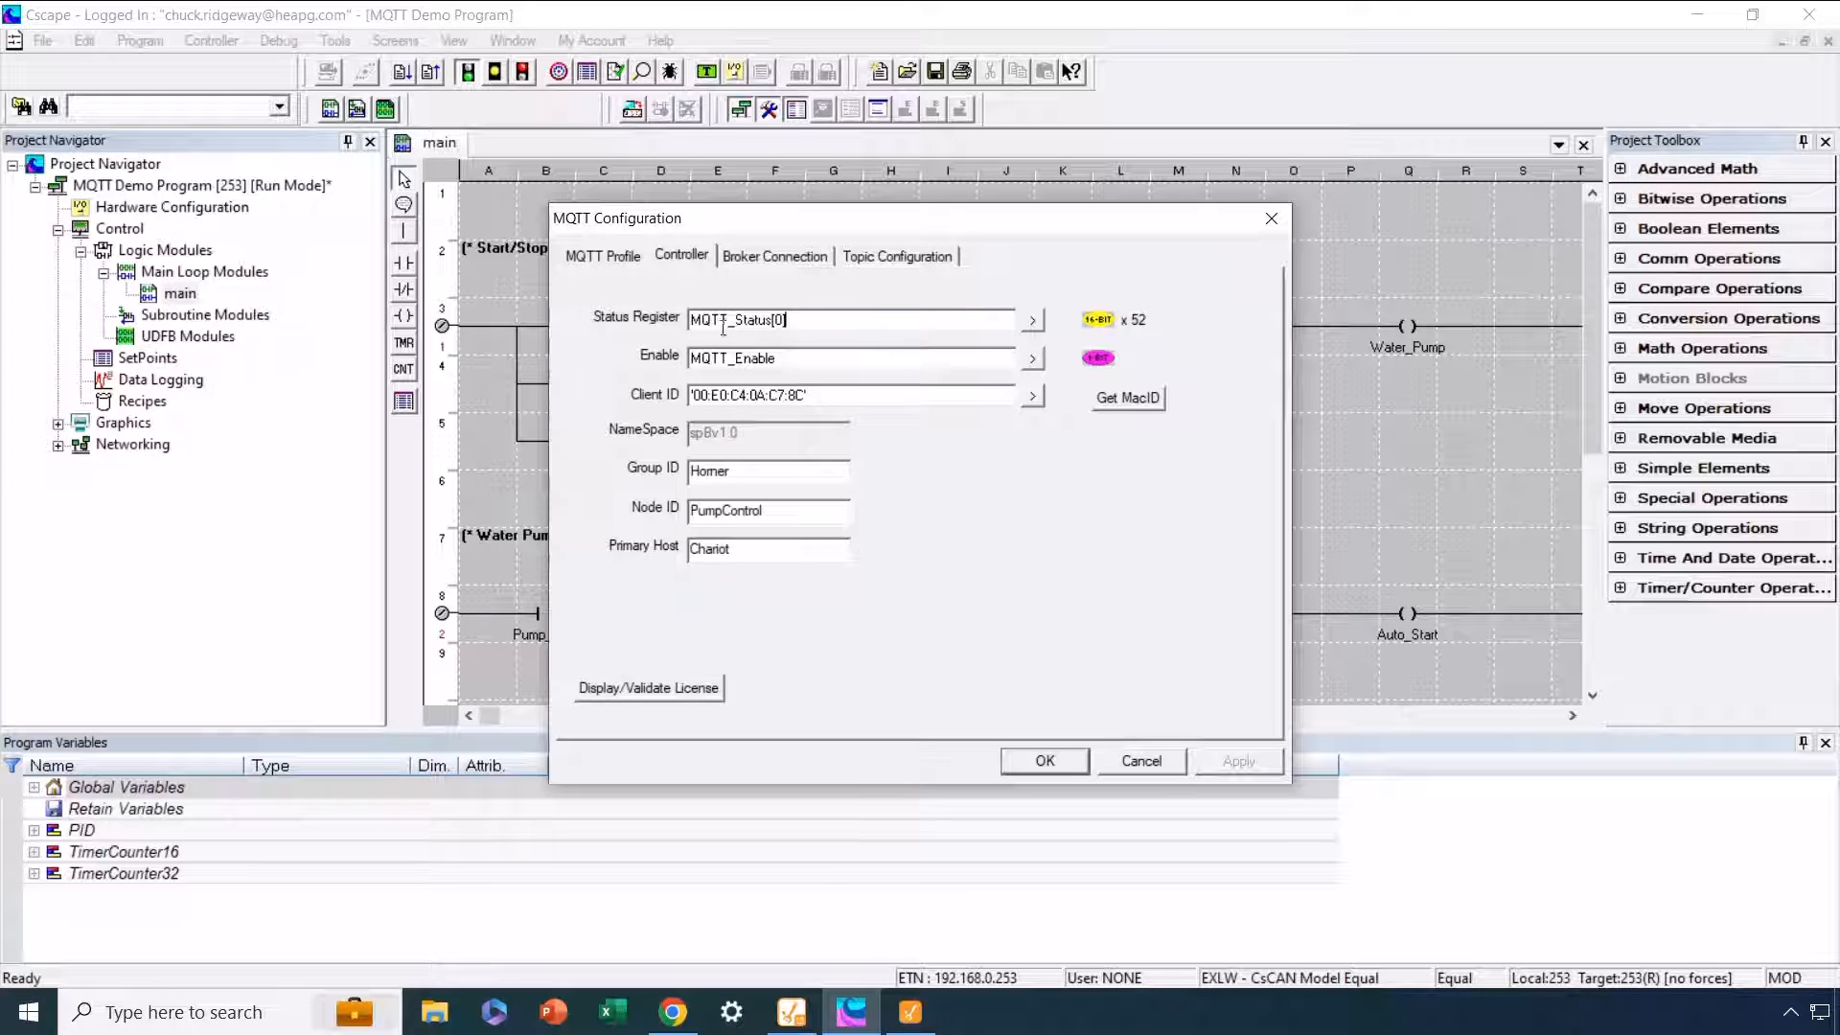
Step: Review the Ignition Broker connection's address, login and encryption settings in the MQTT configuration, and accept them as they are
{"action": "left_click", "coordinate": [770, 264]}
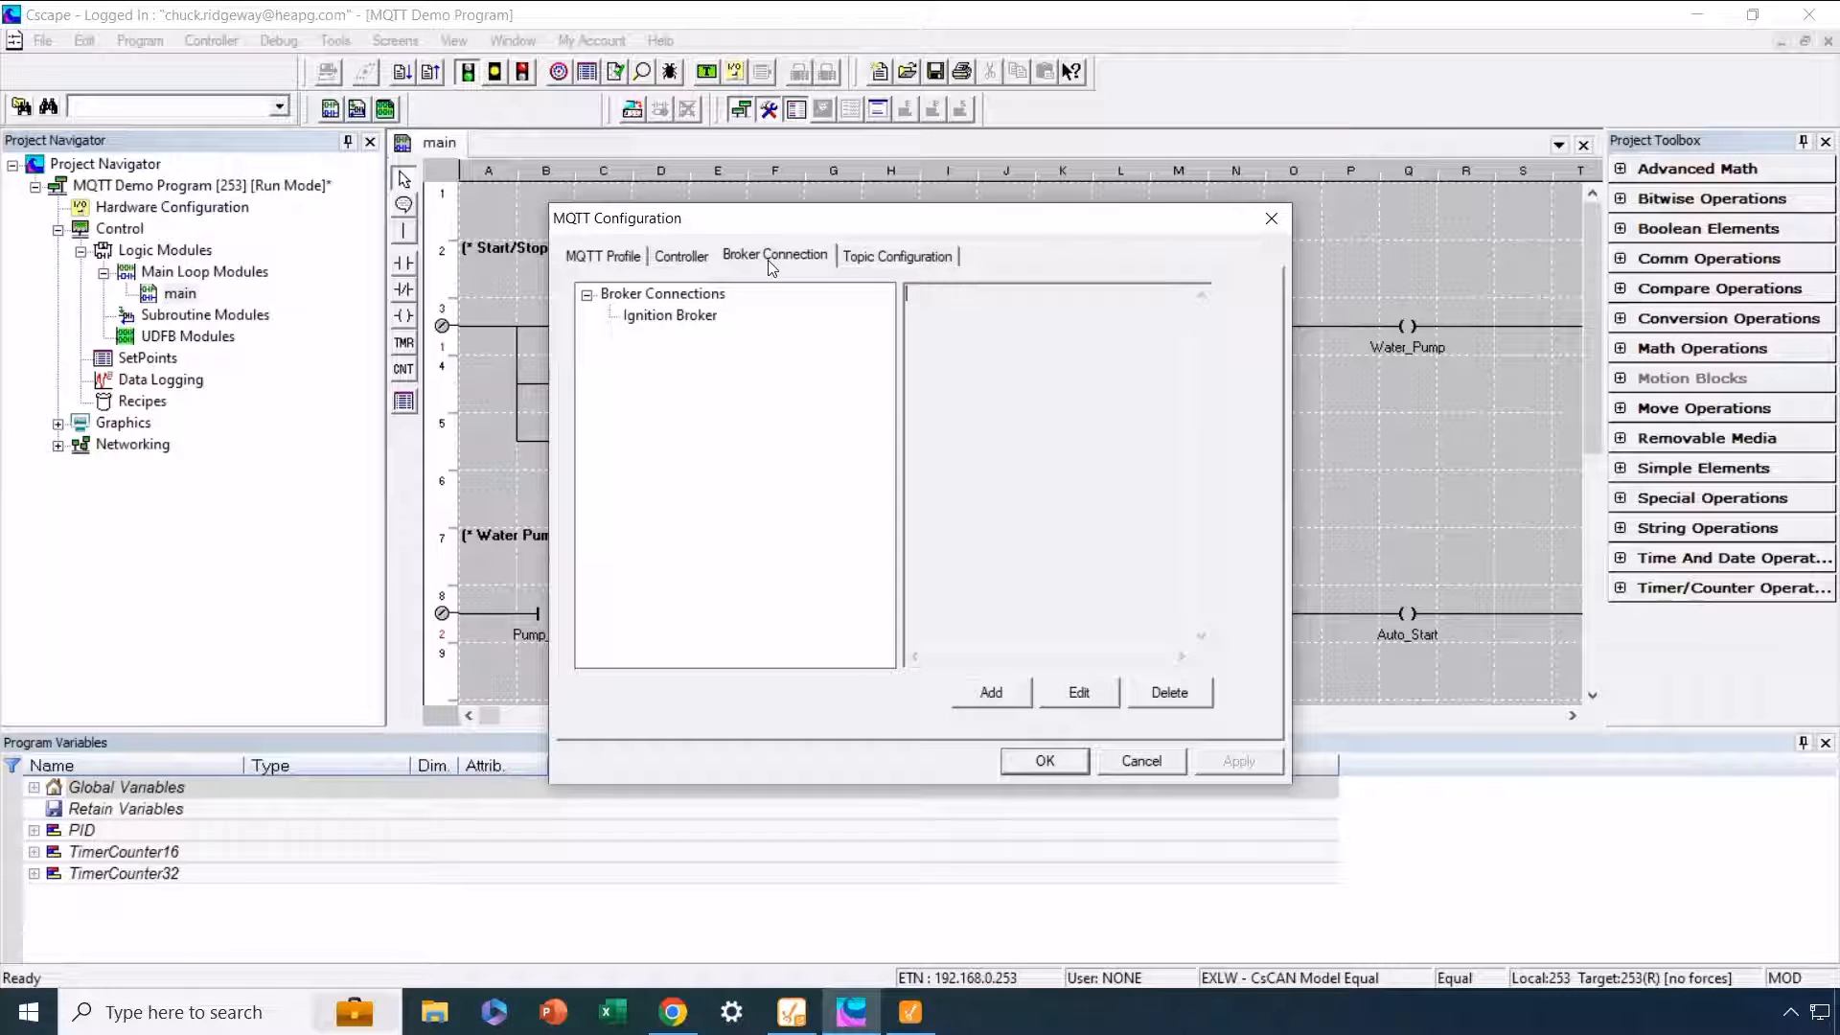
{"action": "left_click", "coordinate": [706, 319]}
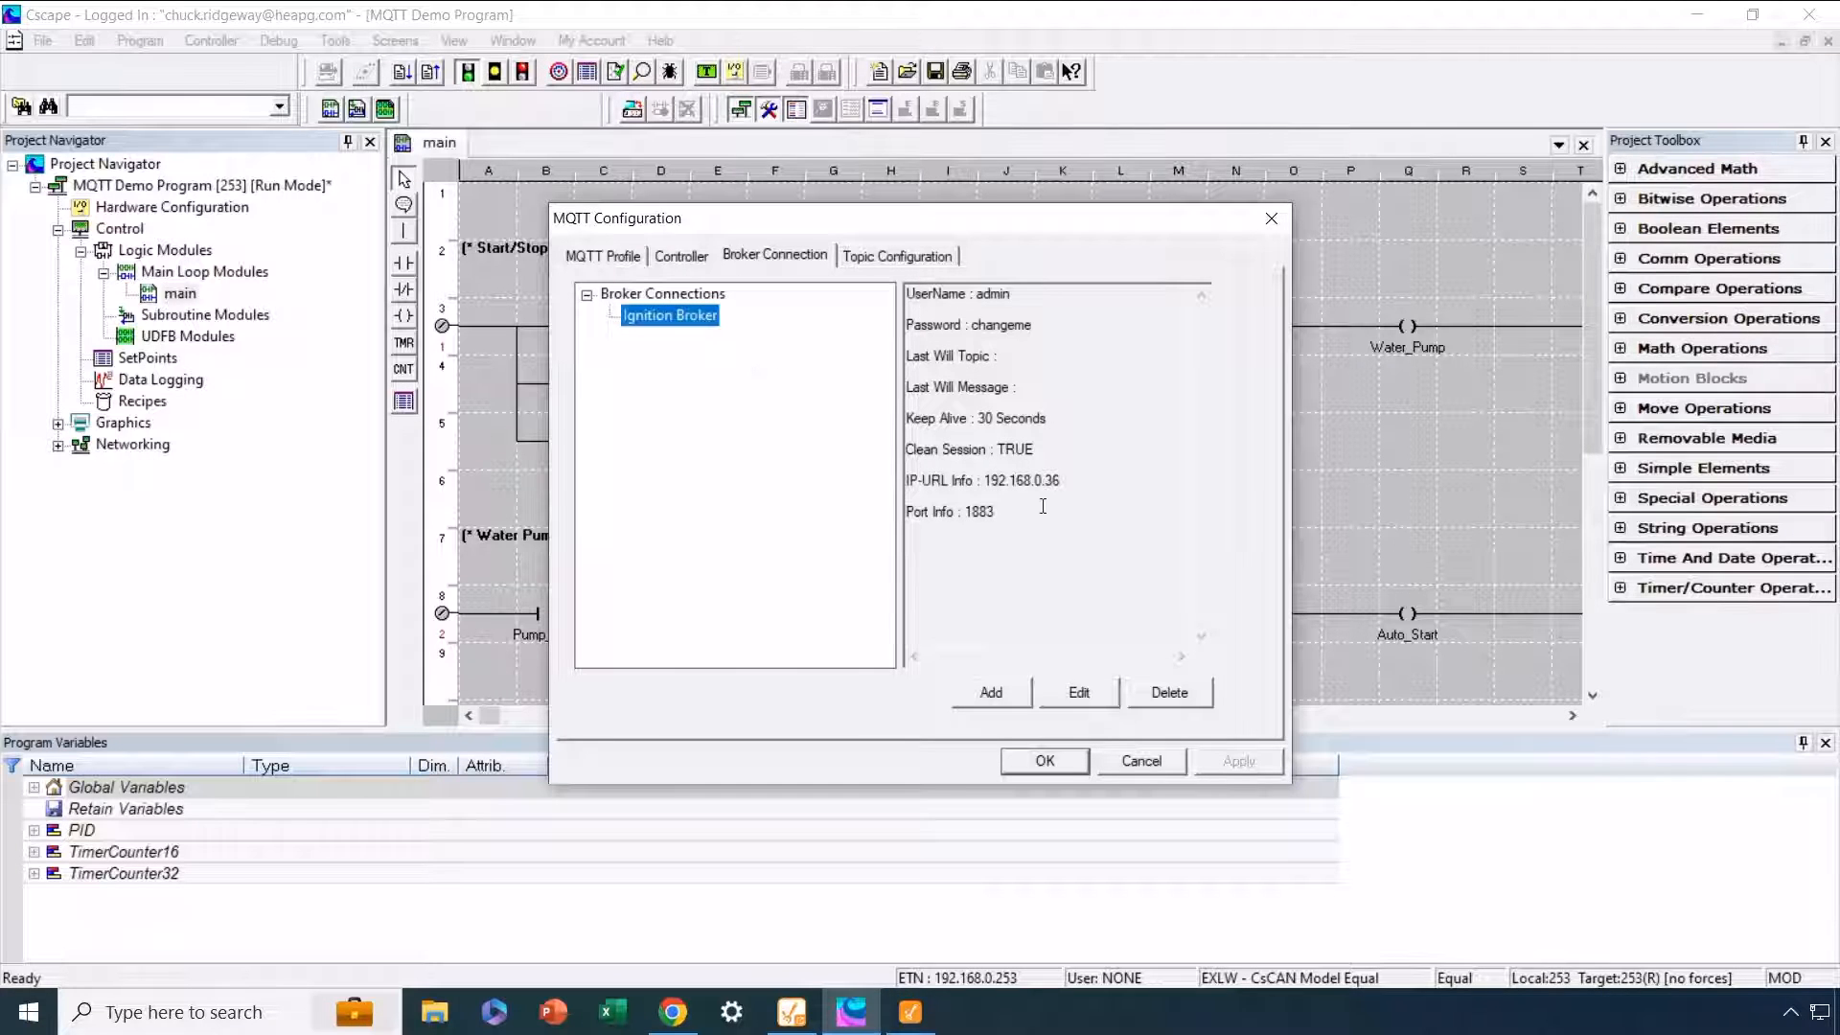
{"action": "left_click", "coordinate": [1075, 689]}
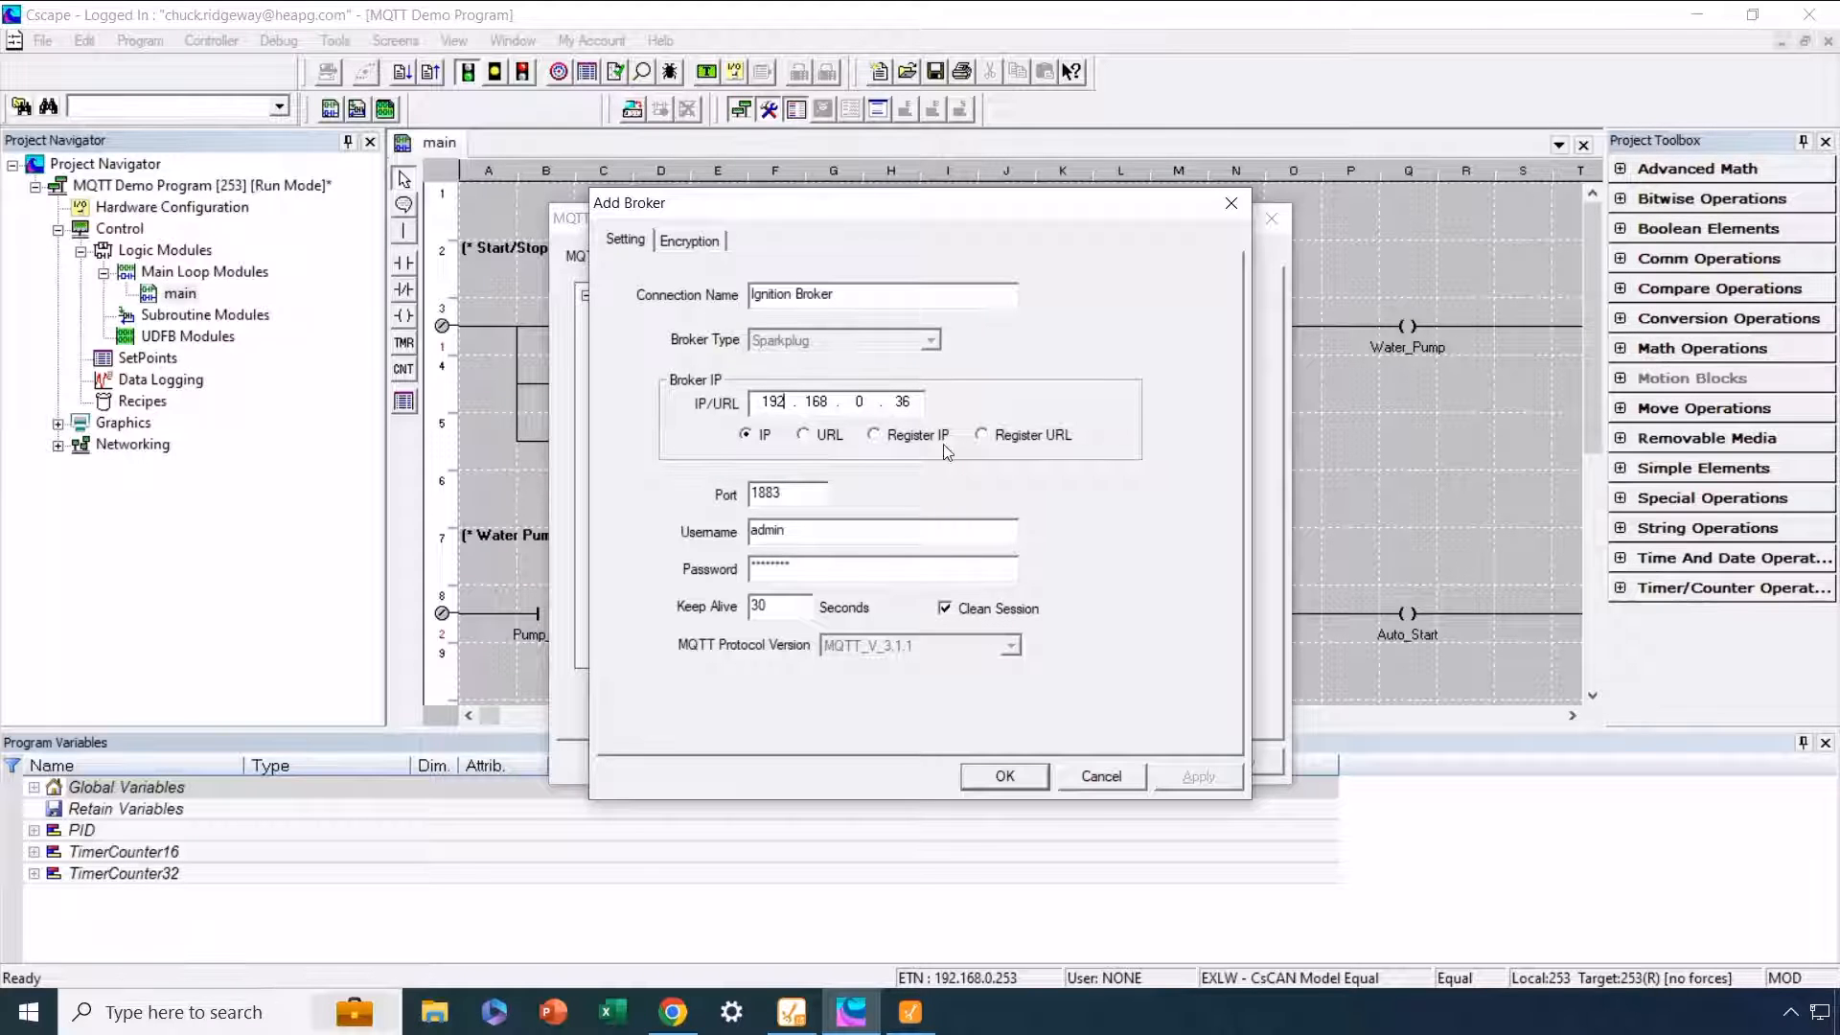
{"action": "left_click", "coordinate": [707, 244]}
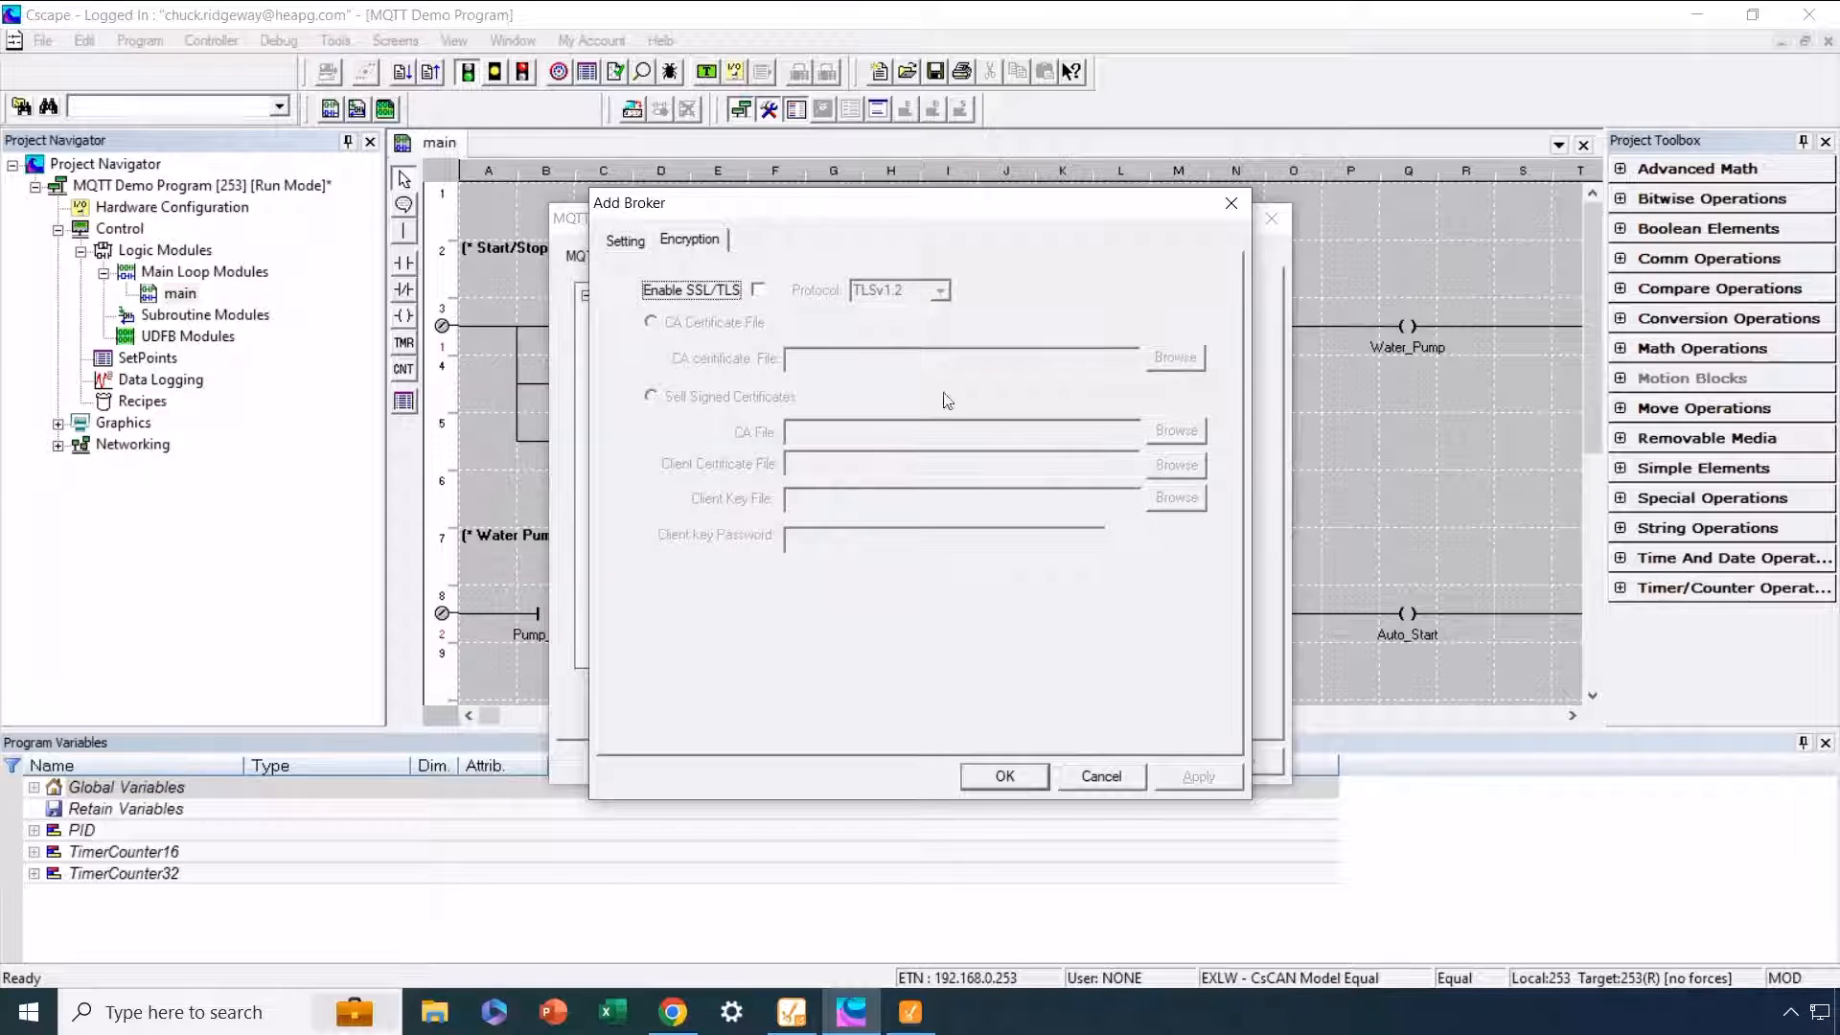
{"action": "left_click", "coordinate": [628, 241]}
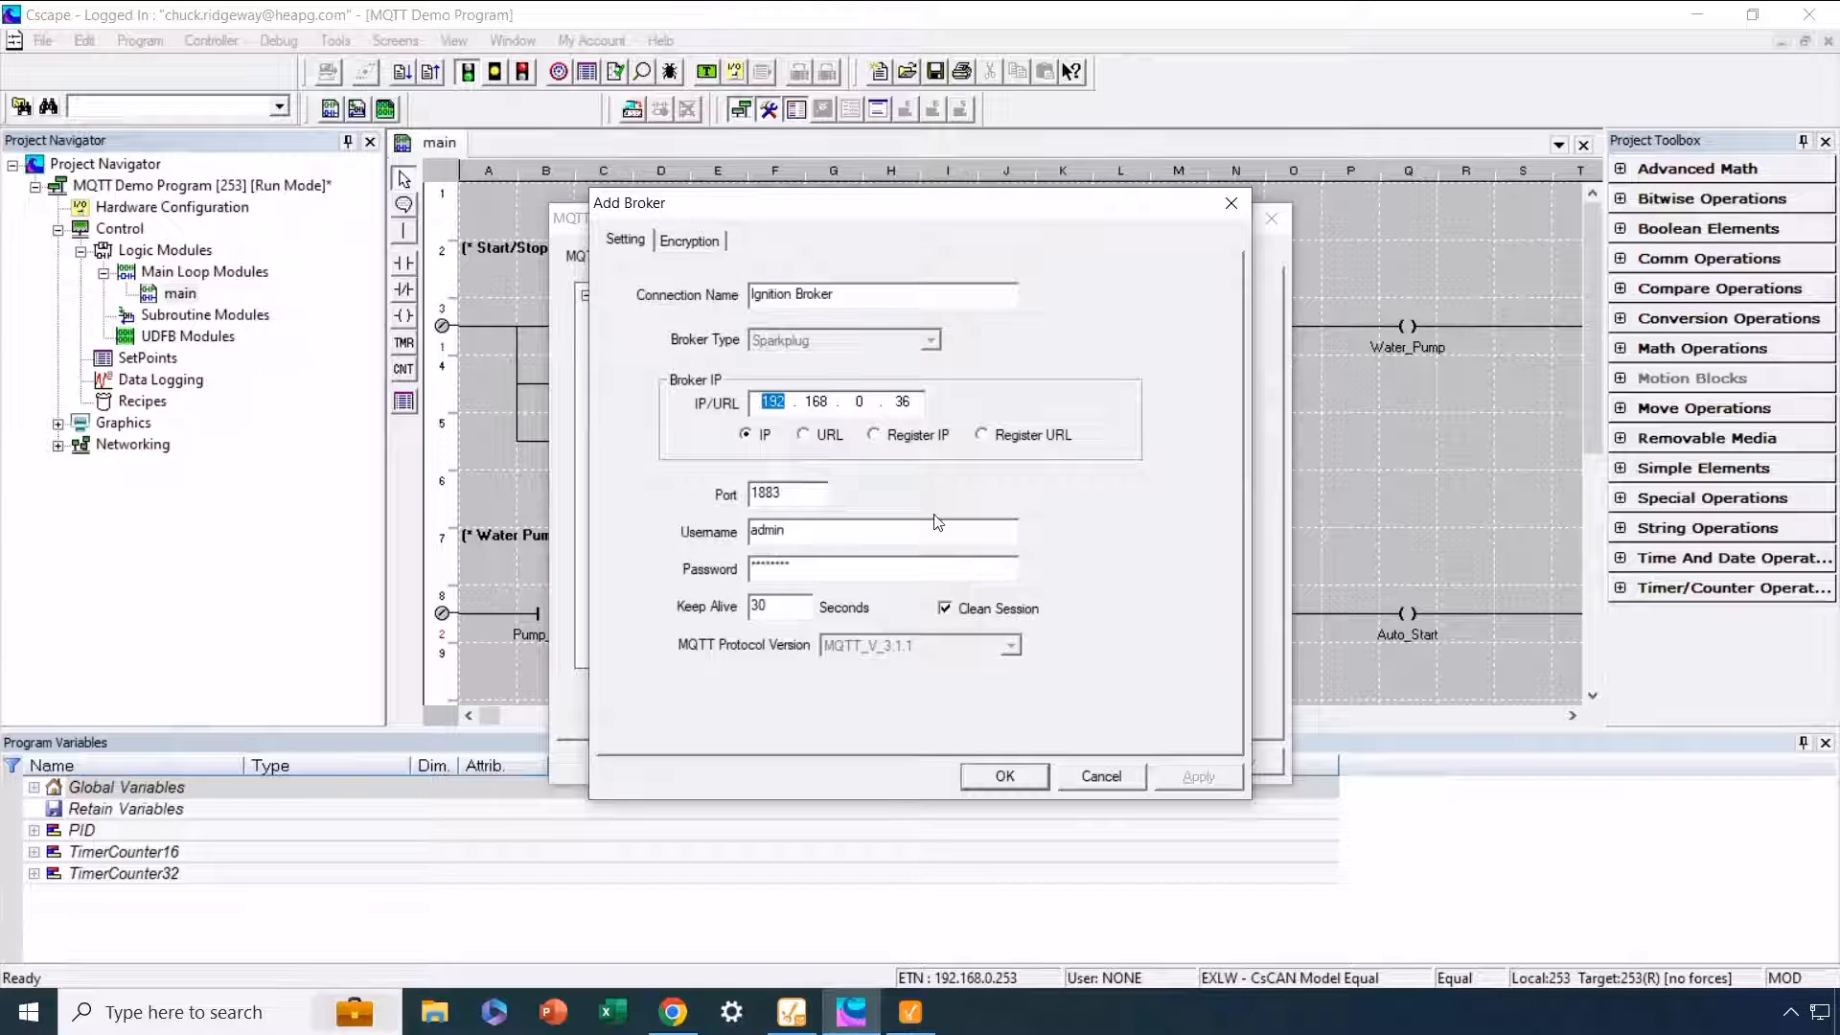
{"action": "left_click", "coordinate": [1026, 779]}
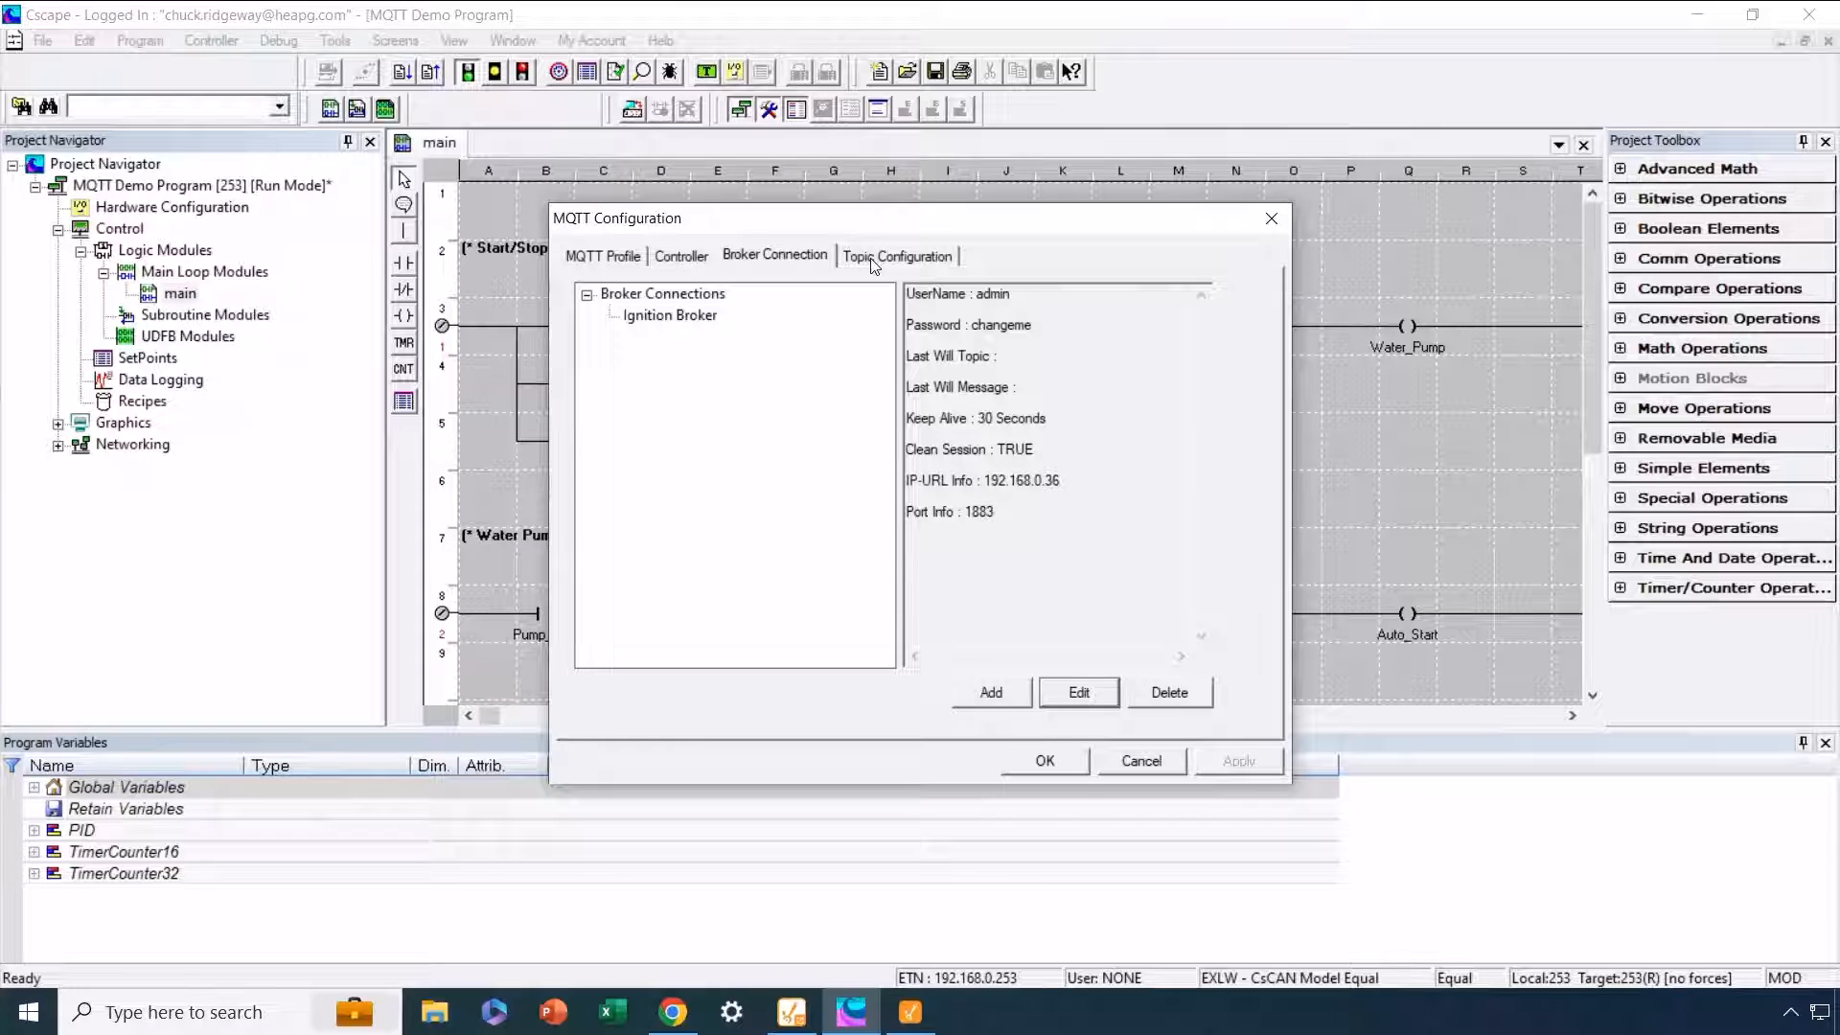
Step: Review the /Pump/ topic's metrics and update type, and close the MQTT configuration with its settings accepted
{"action": "left_click", "coordinate": [898, 257]}
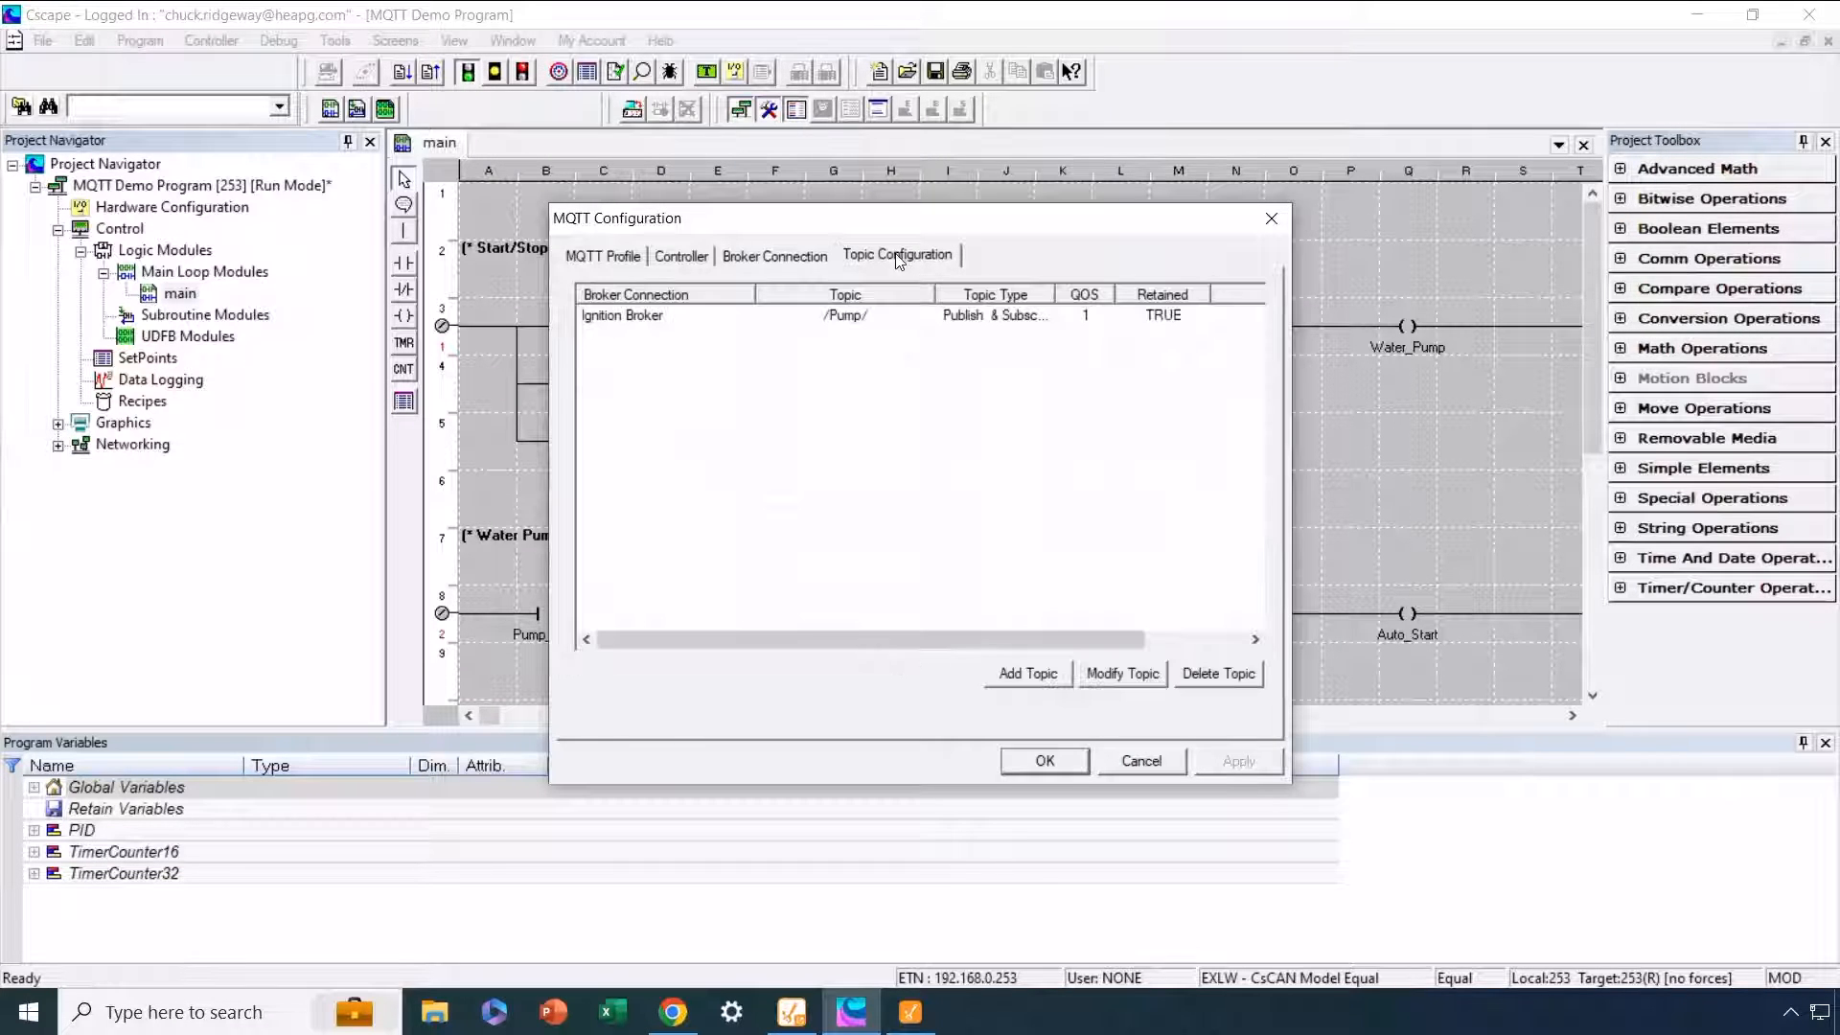
{"action": "double_click", "coordinate": [712, 322]}
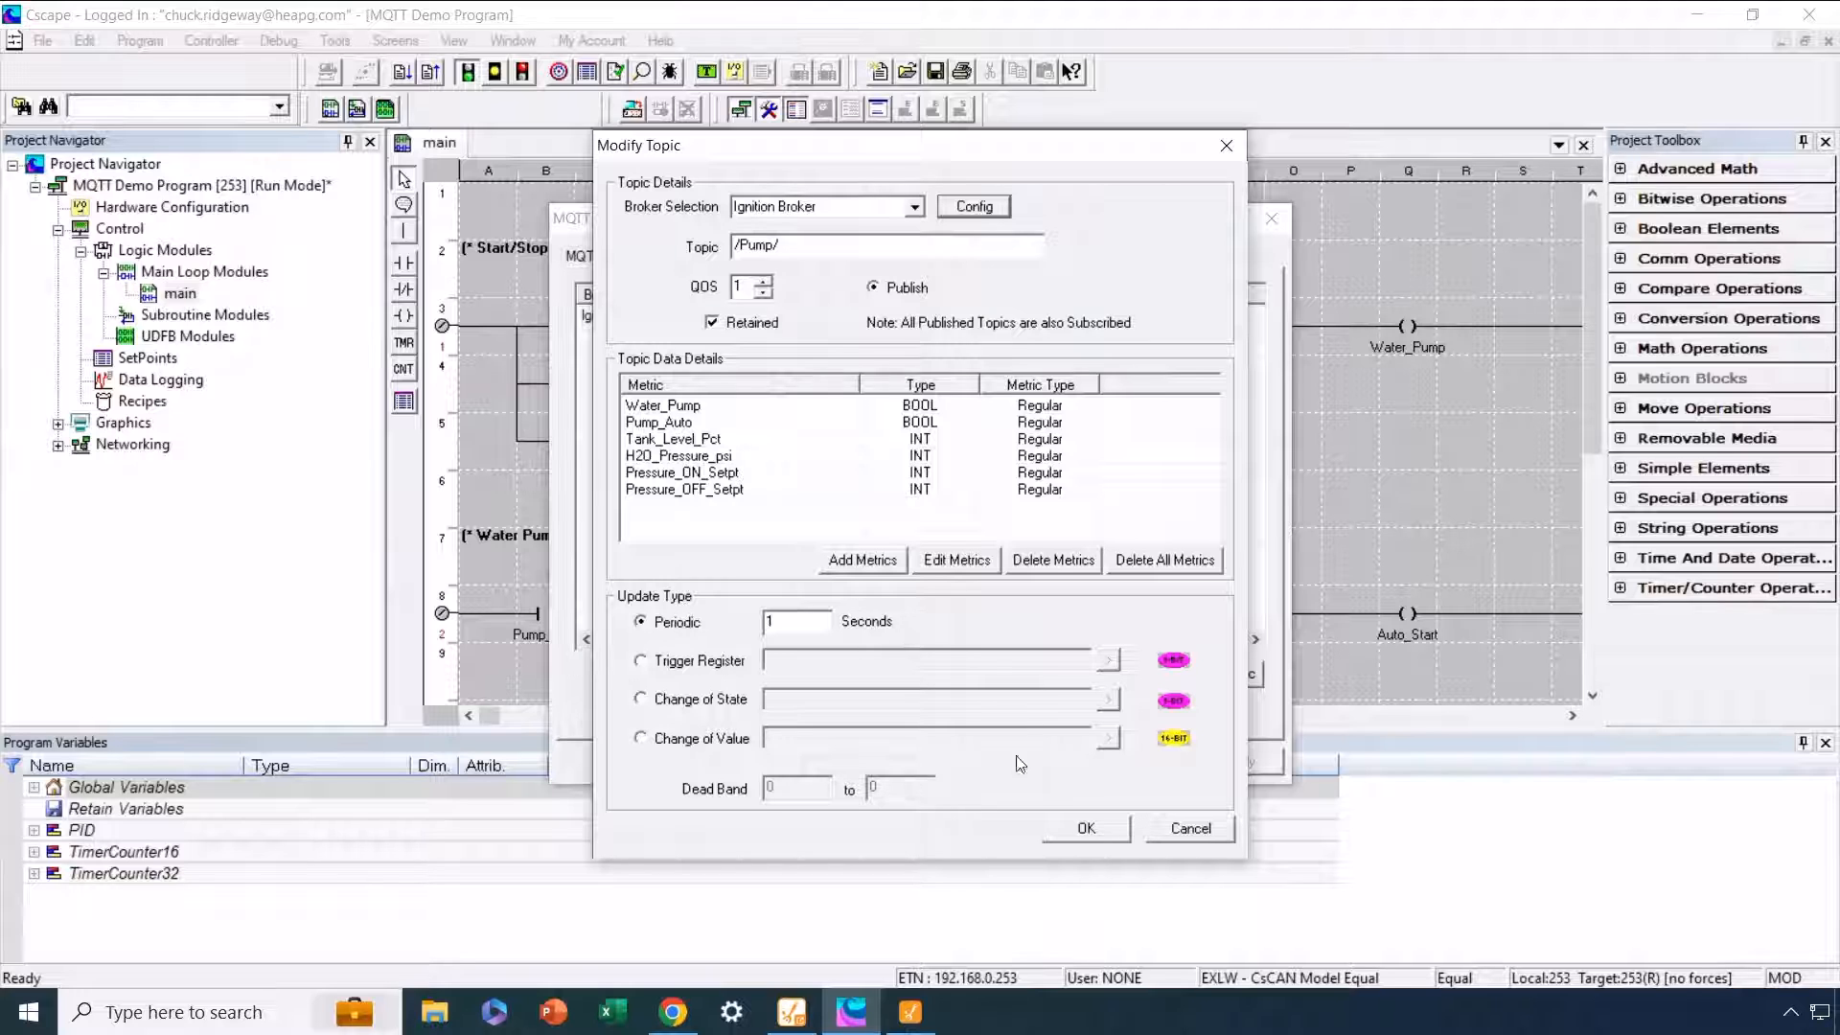
{"action": "left_click", "coordinate": [1081, 832]}
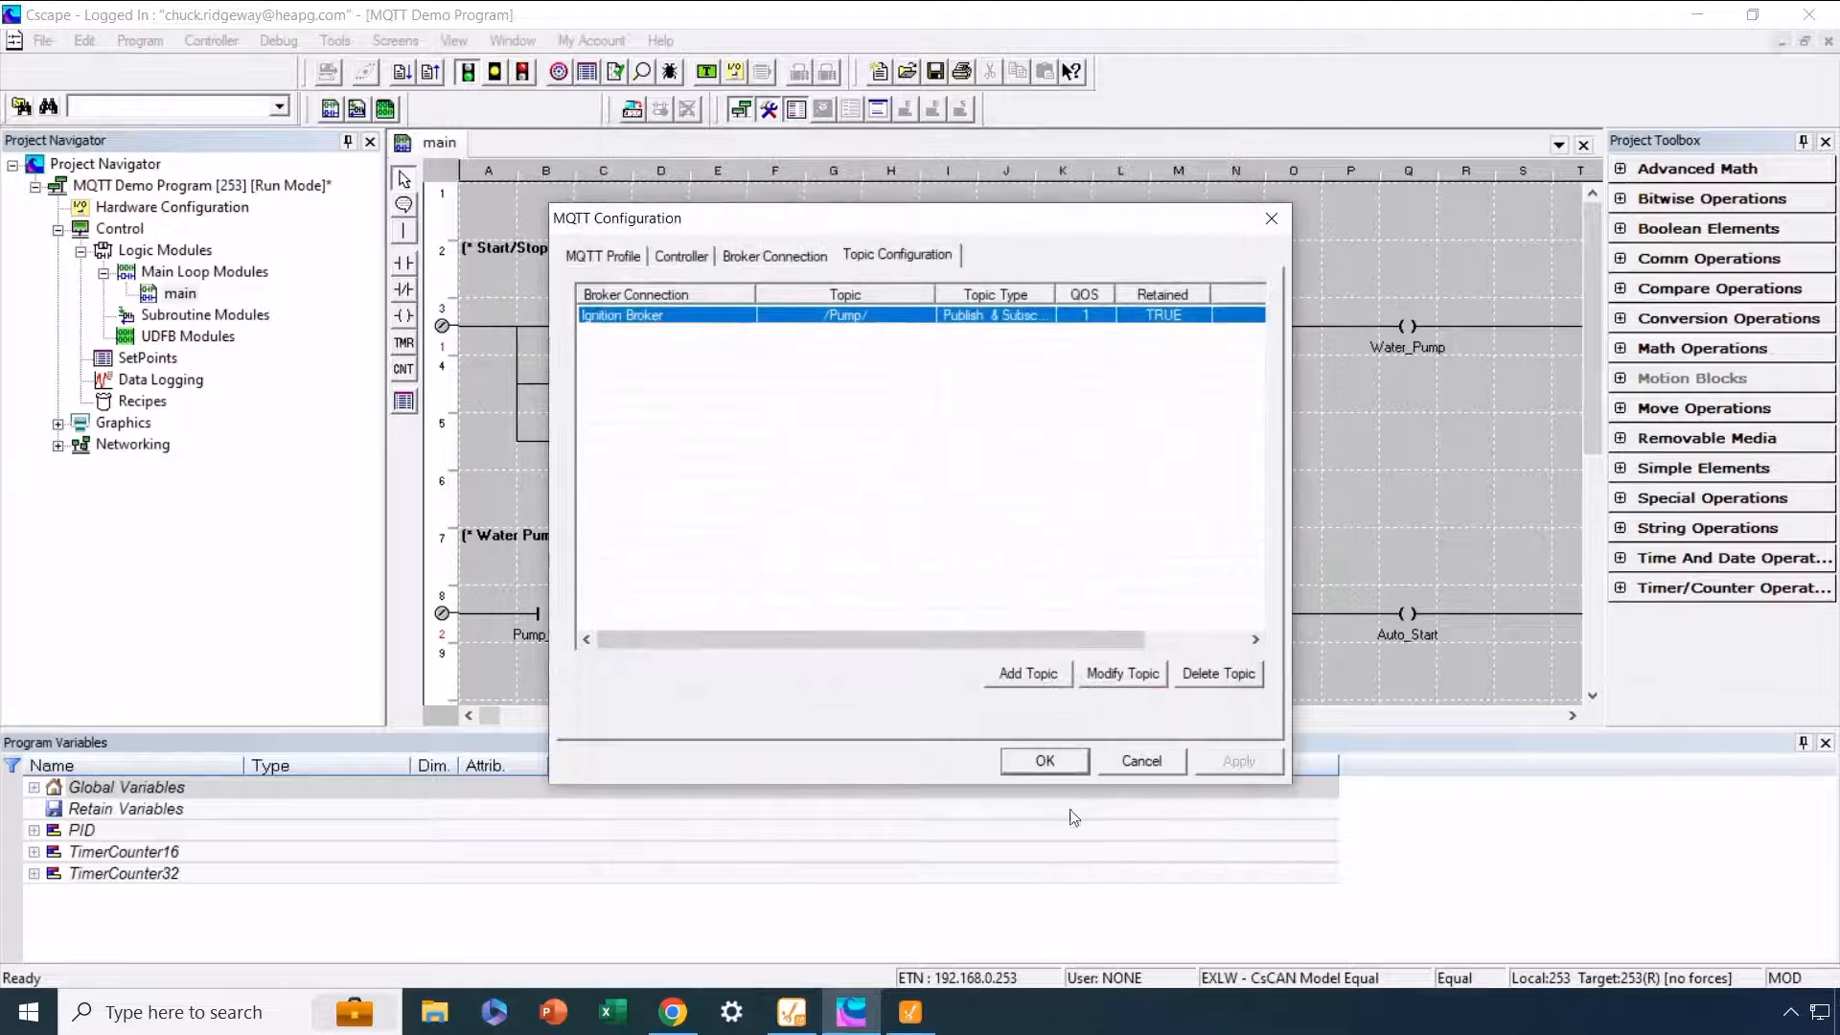
{"action": "left_click", "coordinate": [1058, 759]}
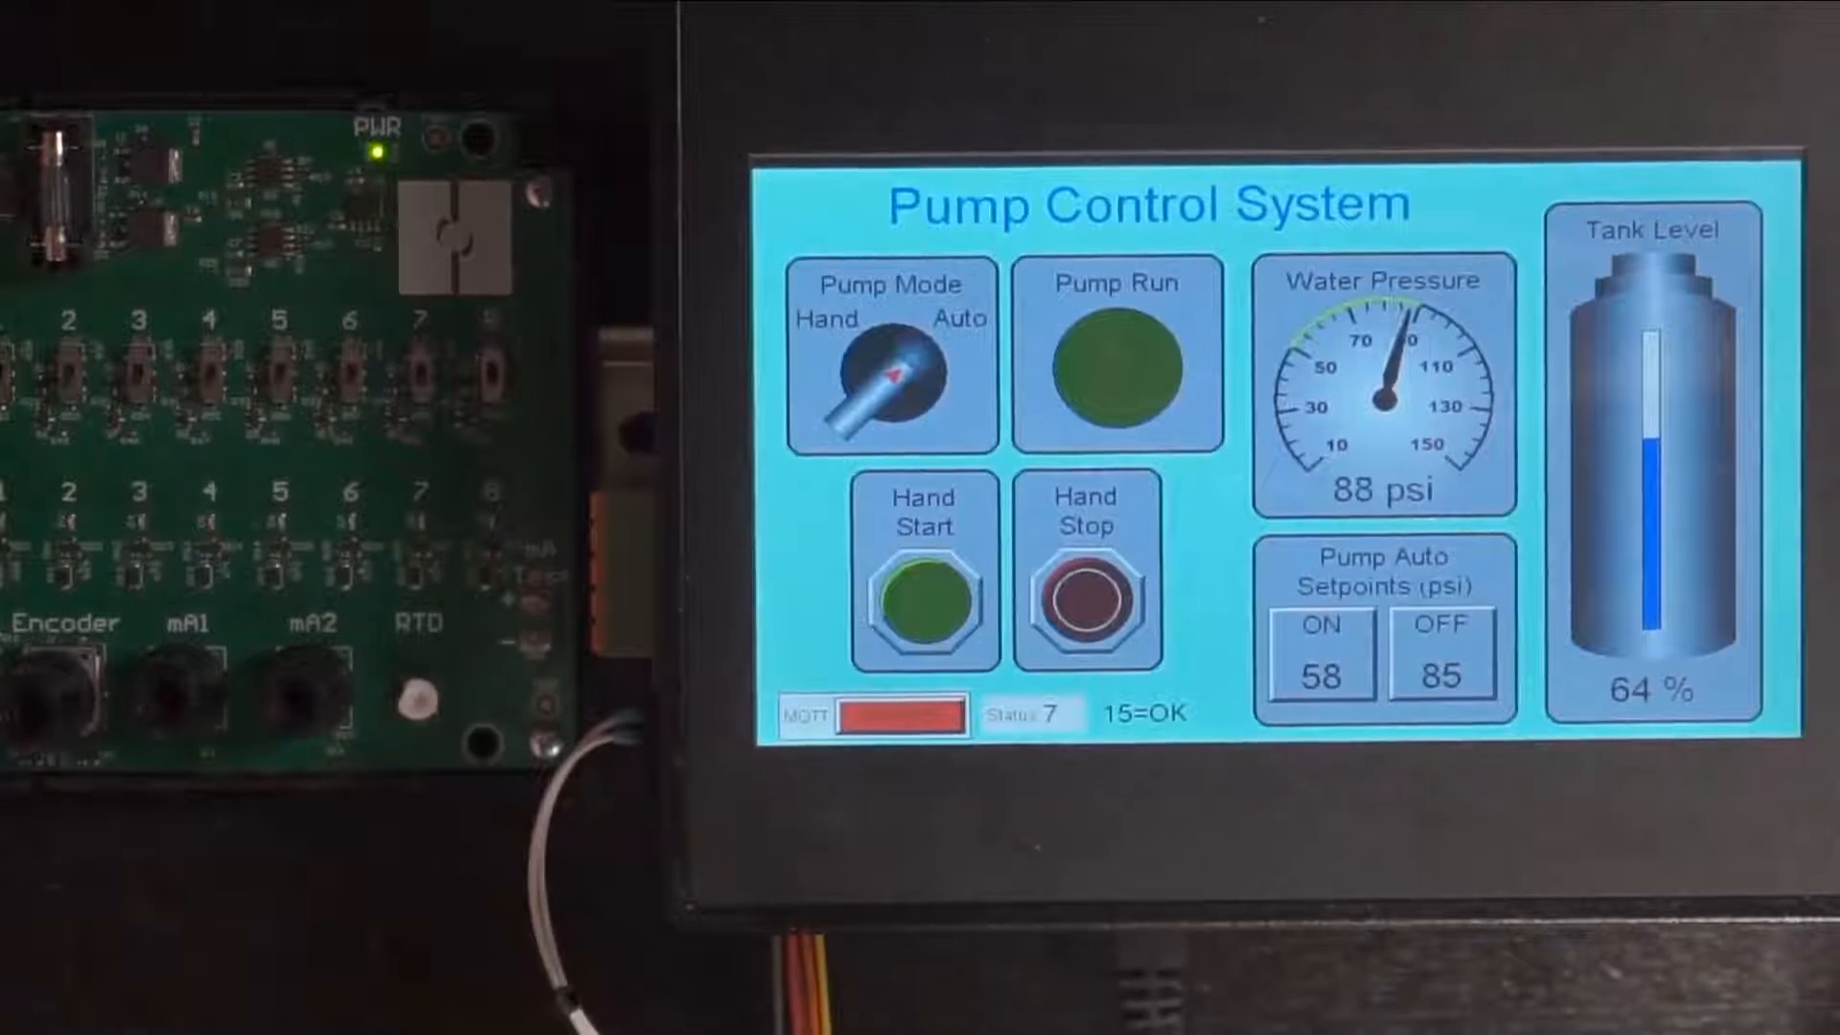
{"action": "left_click", "coordinate": [879, 717]}
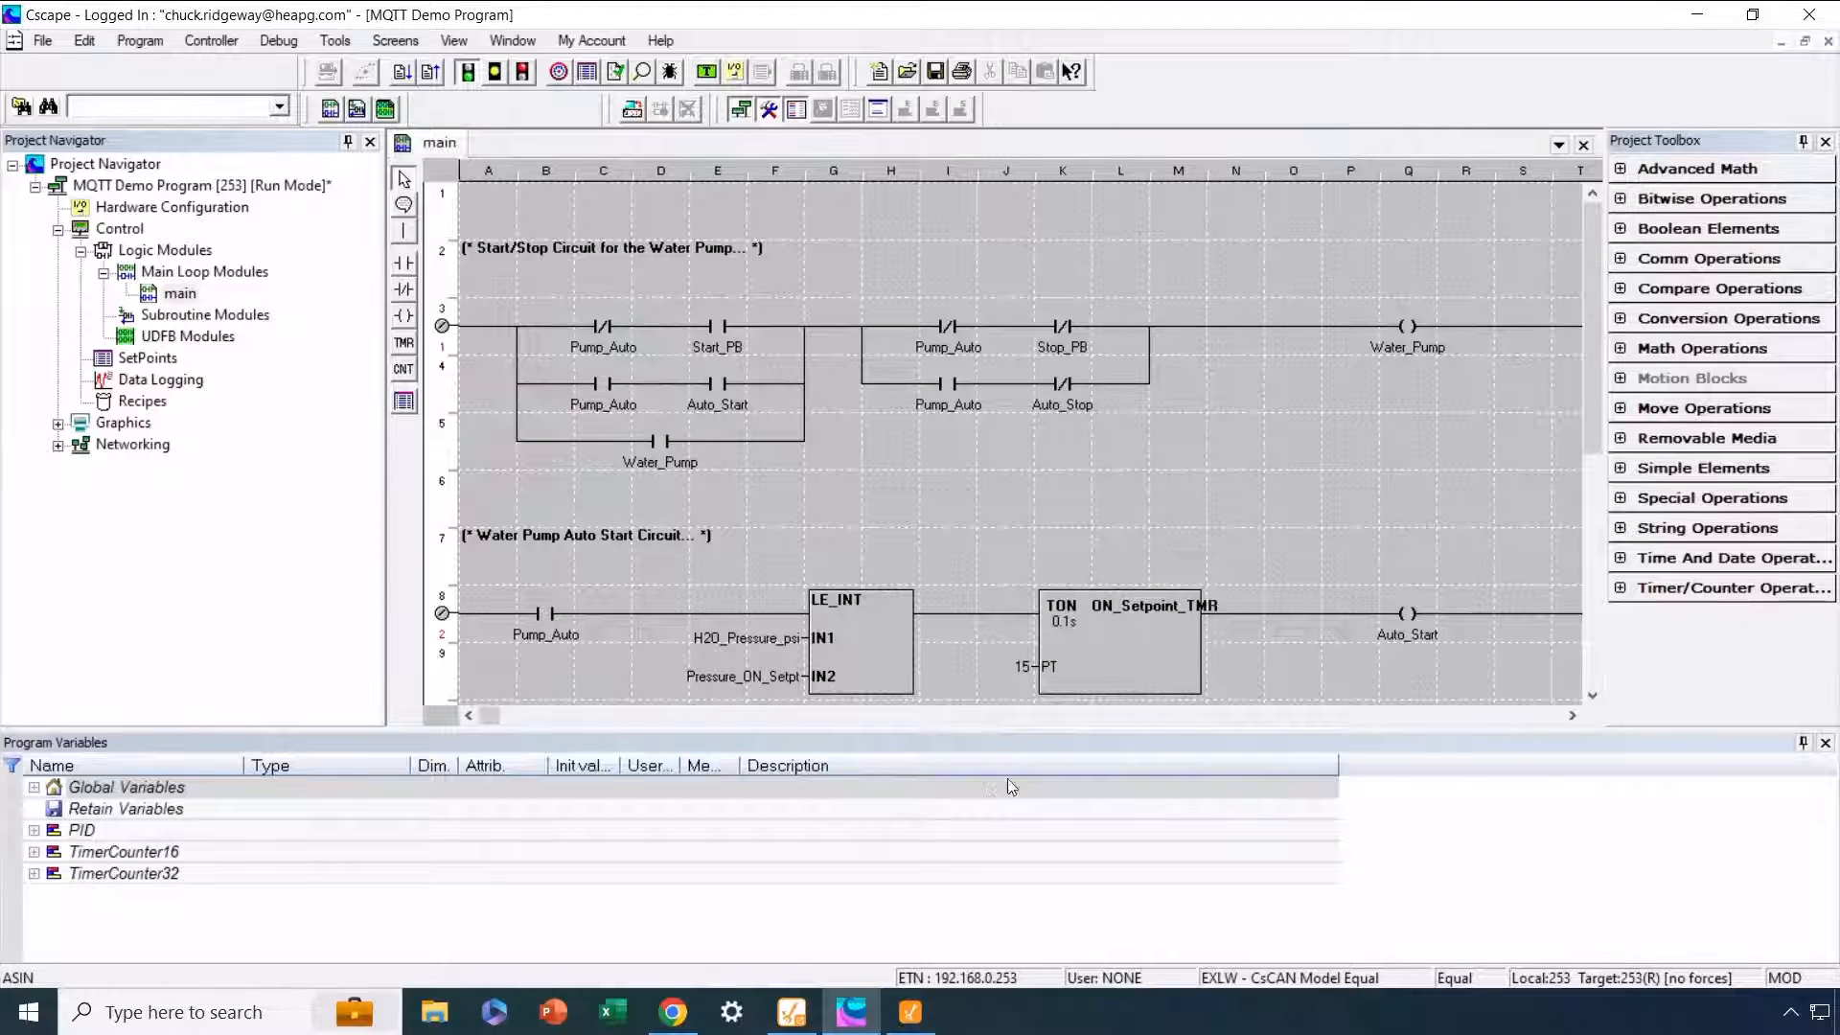
Step: Switch to the PumpControl project in Ignition Designer and choose MQTT Engine as the tag provider
{"action": "mouse_move", "coordinate": [910, 1013]}
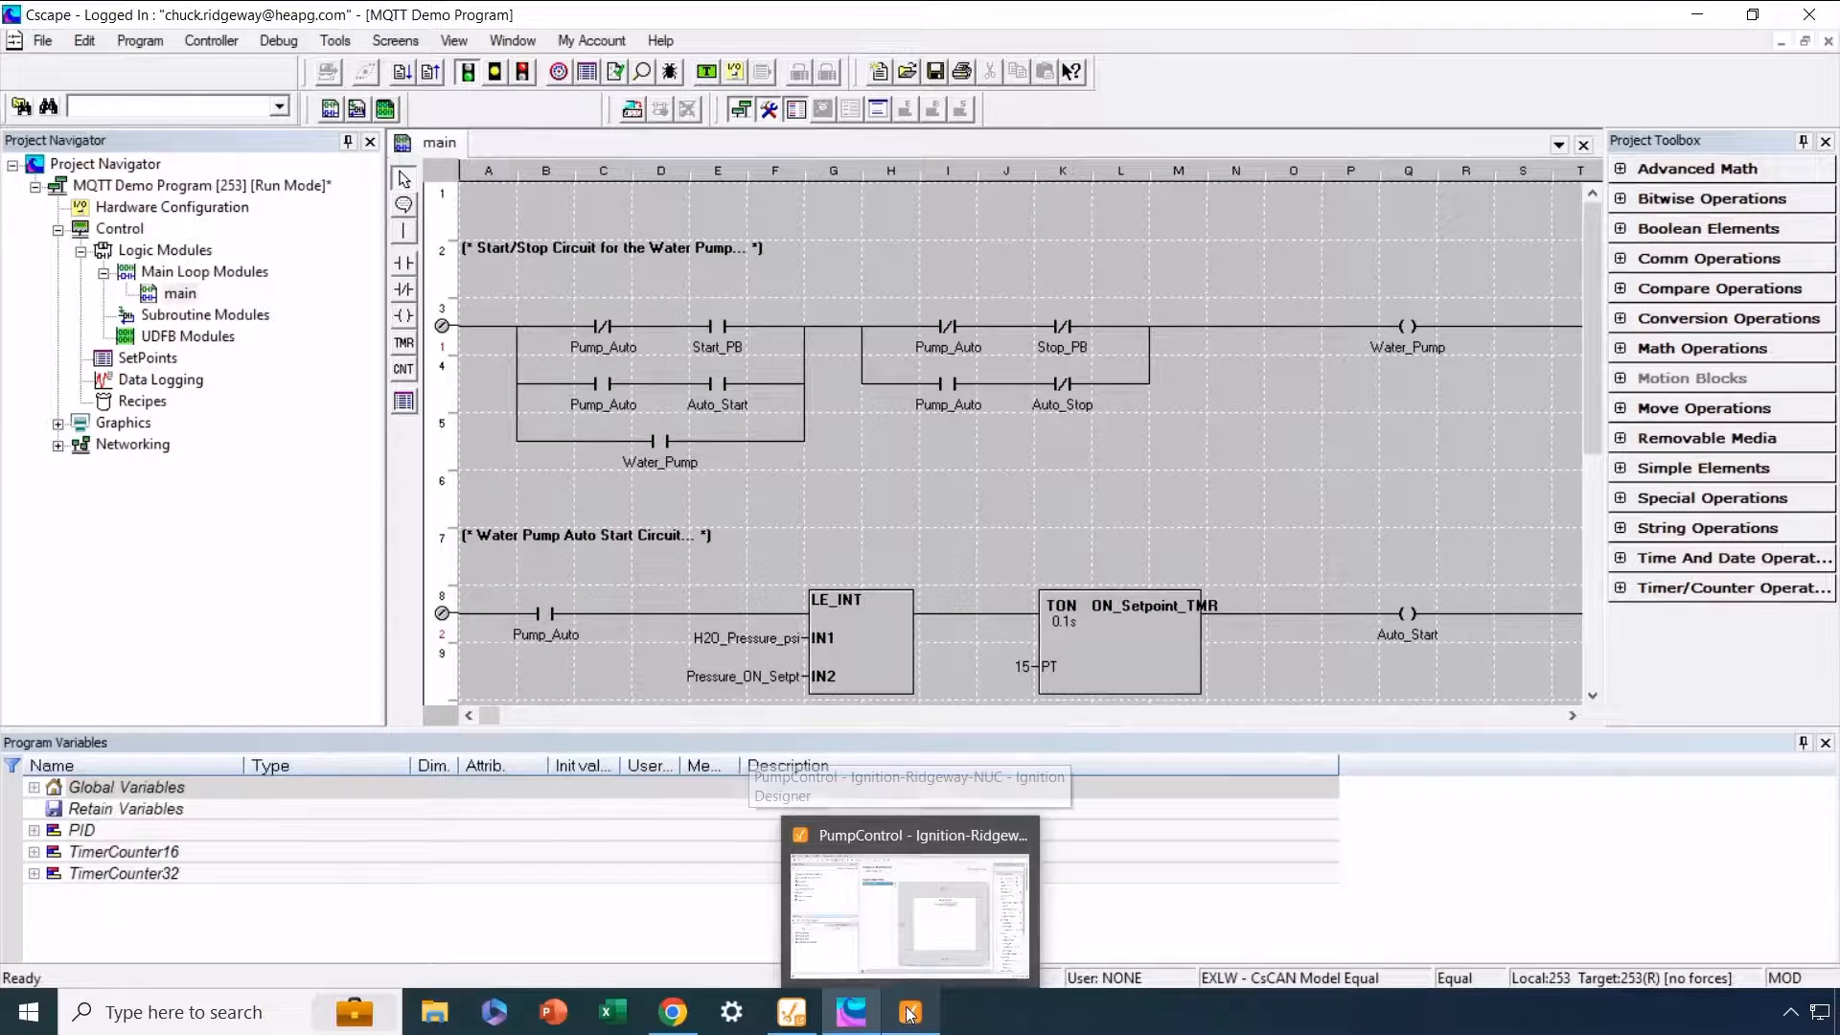
{"action": "left_click", "coordinate": [911, 1013]}
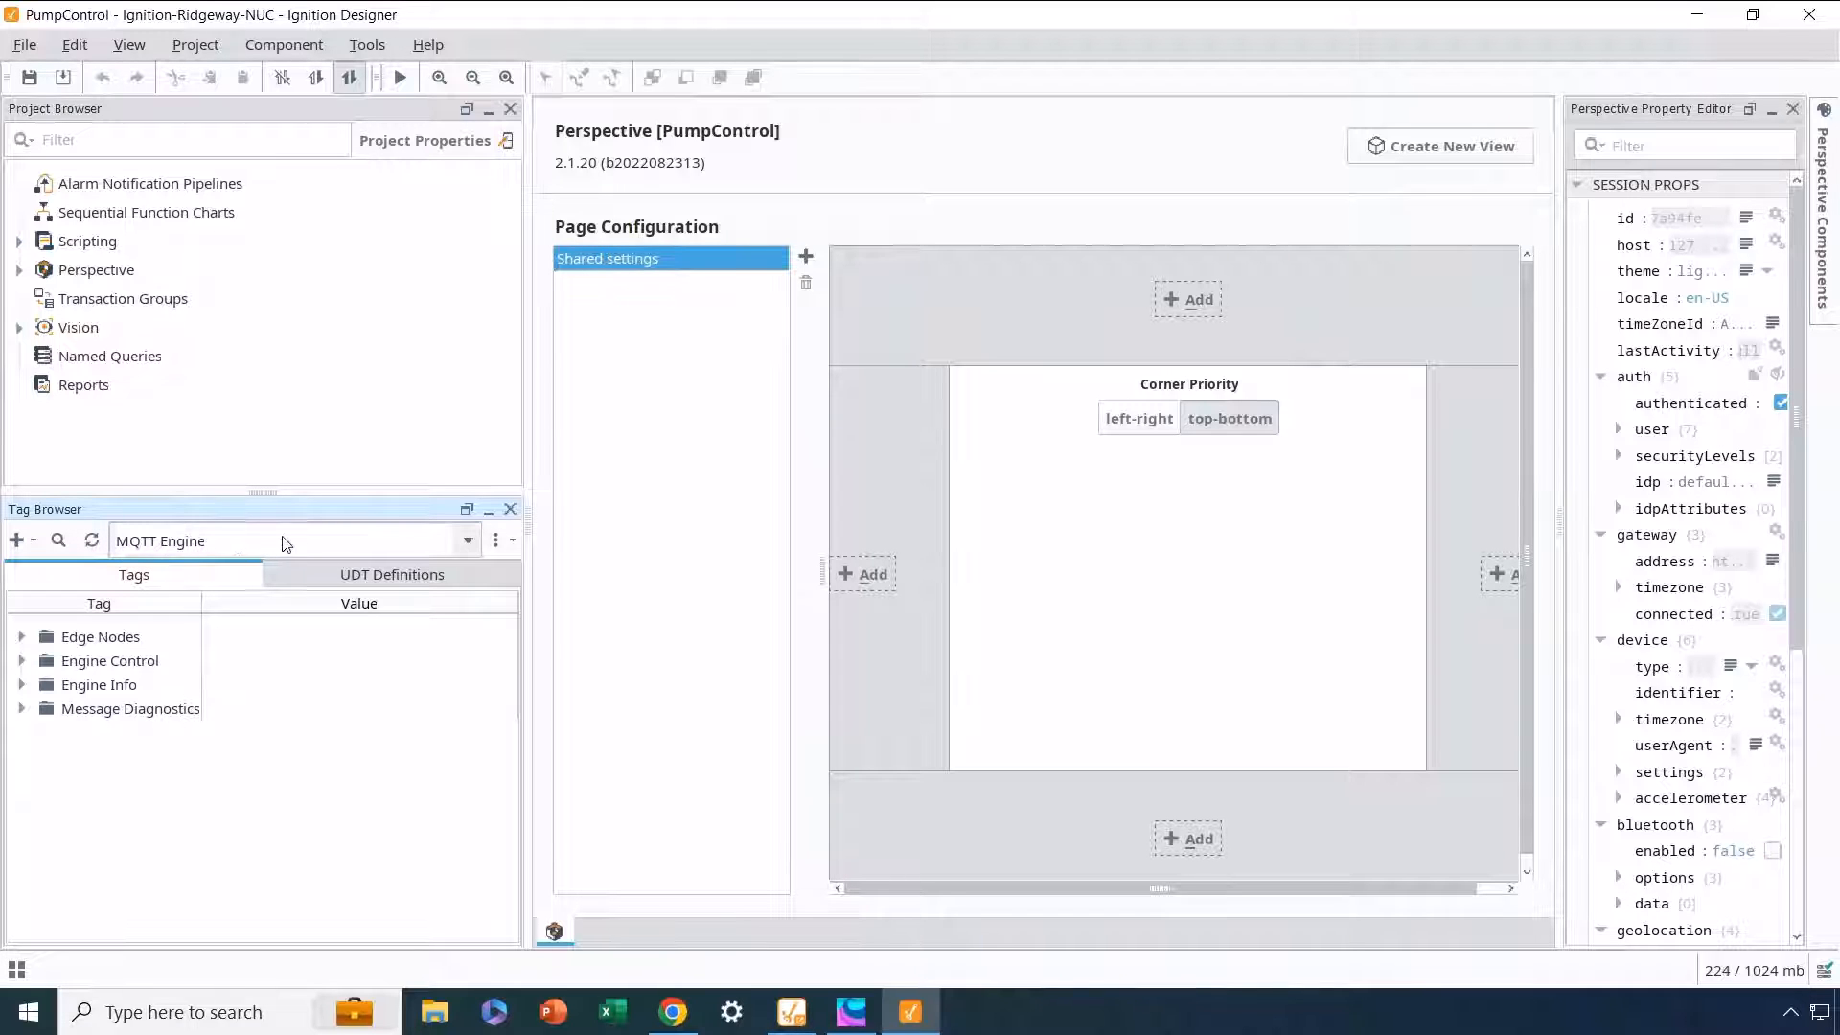
{"action": "left_click", "coordinate": [468, 540]}
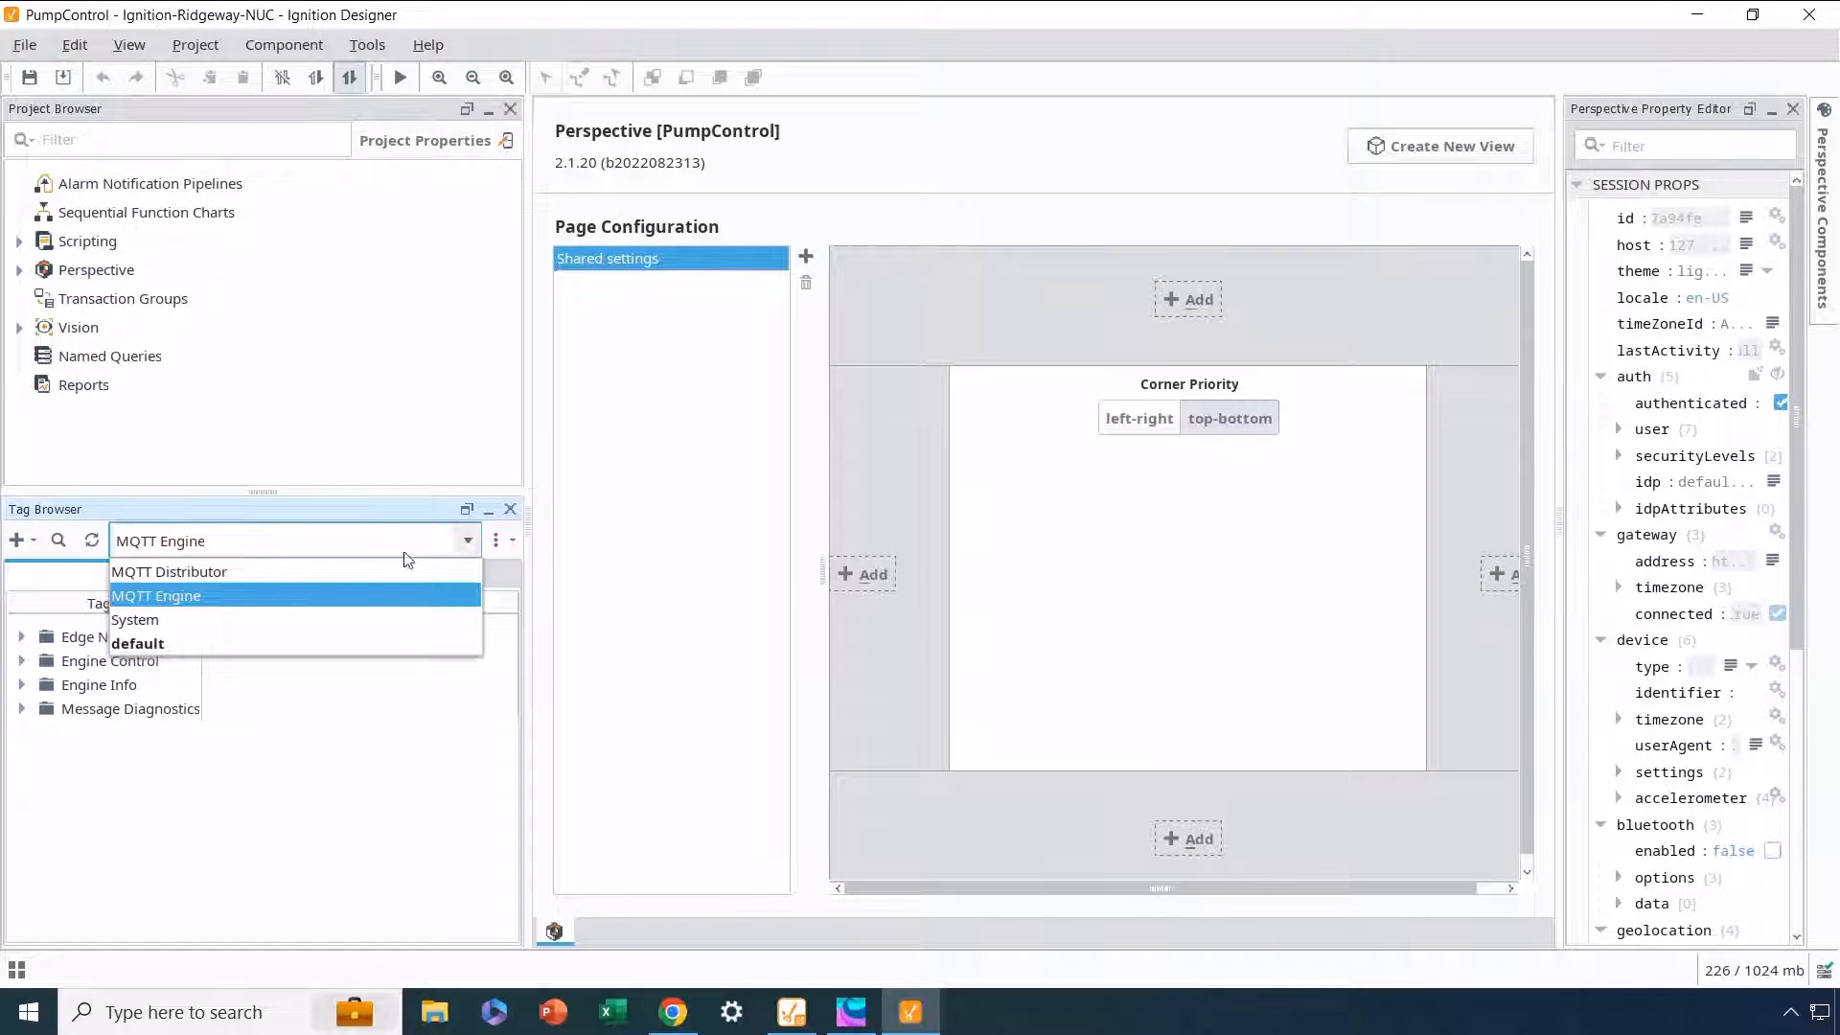
{"action": "left_click", "coordinate": [171, 595]}
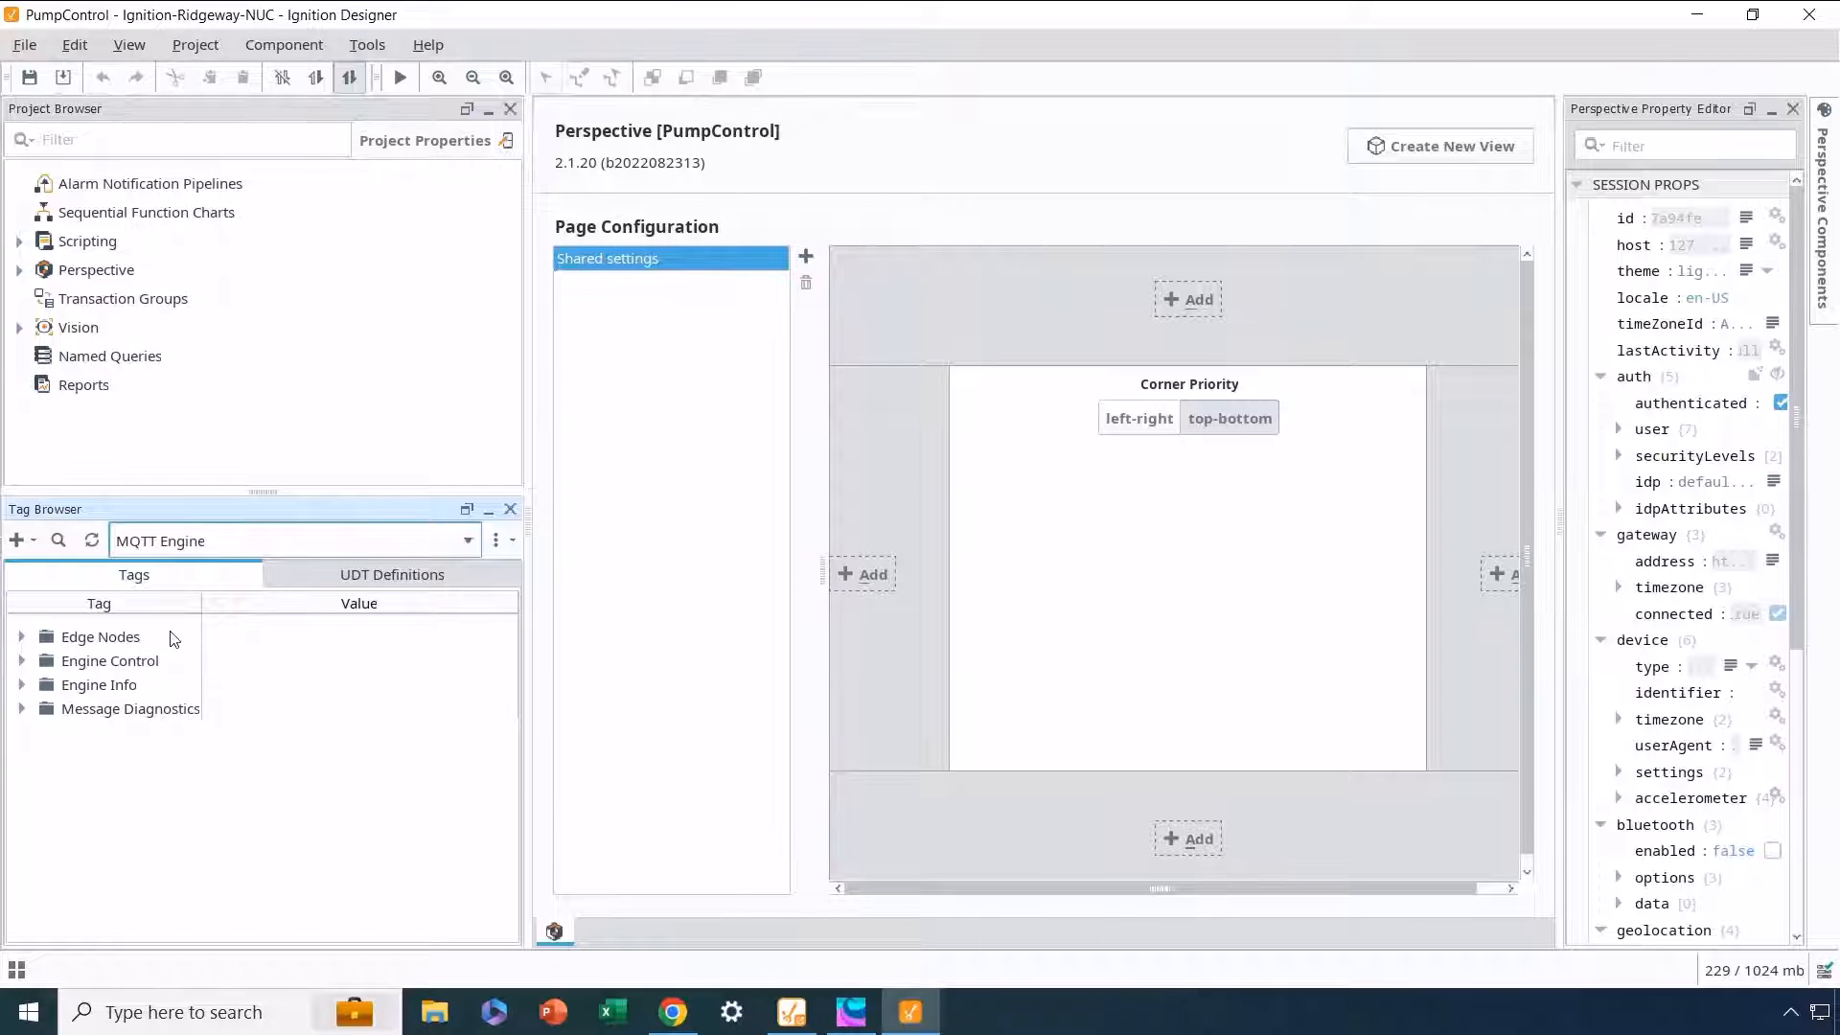
Step: Expand the Edge Nodes tags through Horner and PumpControl to show the Pump folder's tags and live values
{"action": "left_click", "coordinate": [22, 637]}
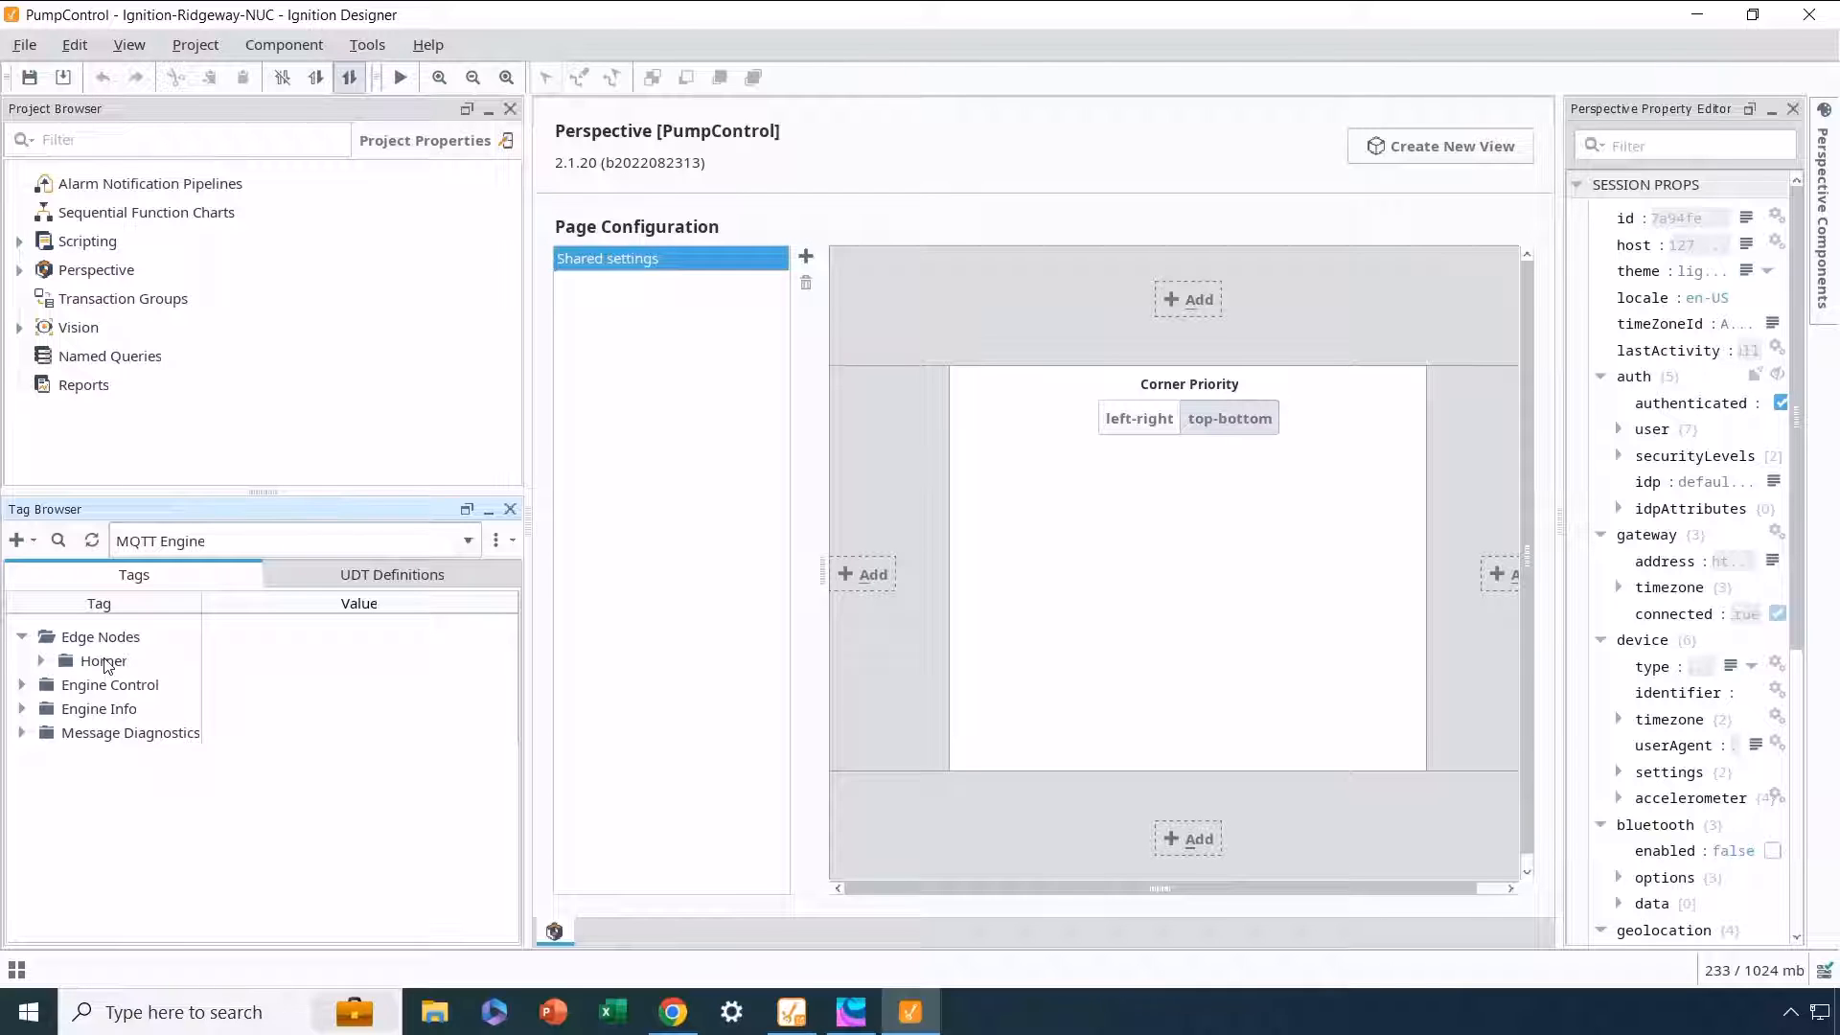
{"action": "left_click", "coordinate": [42, 661]}
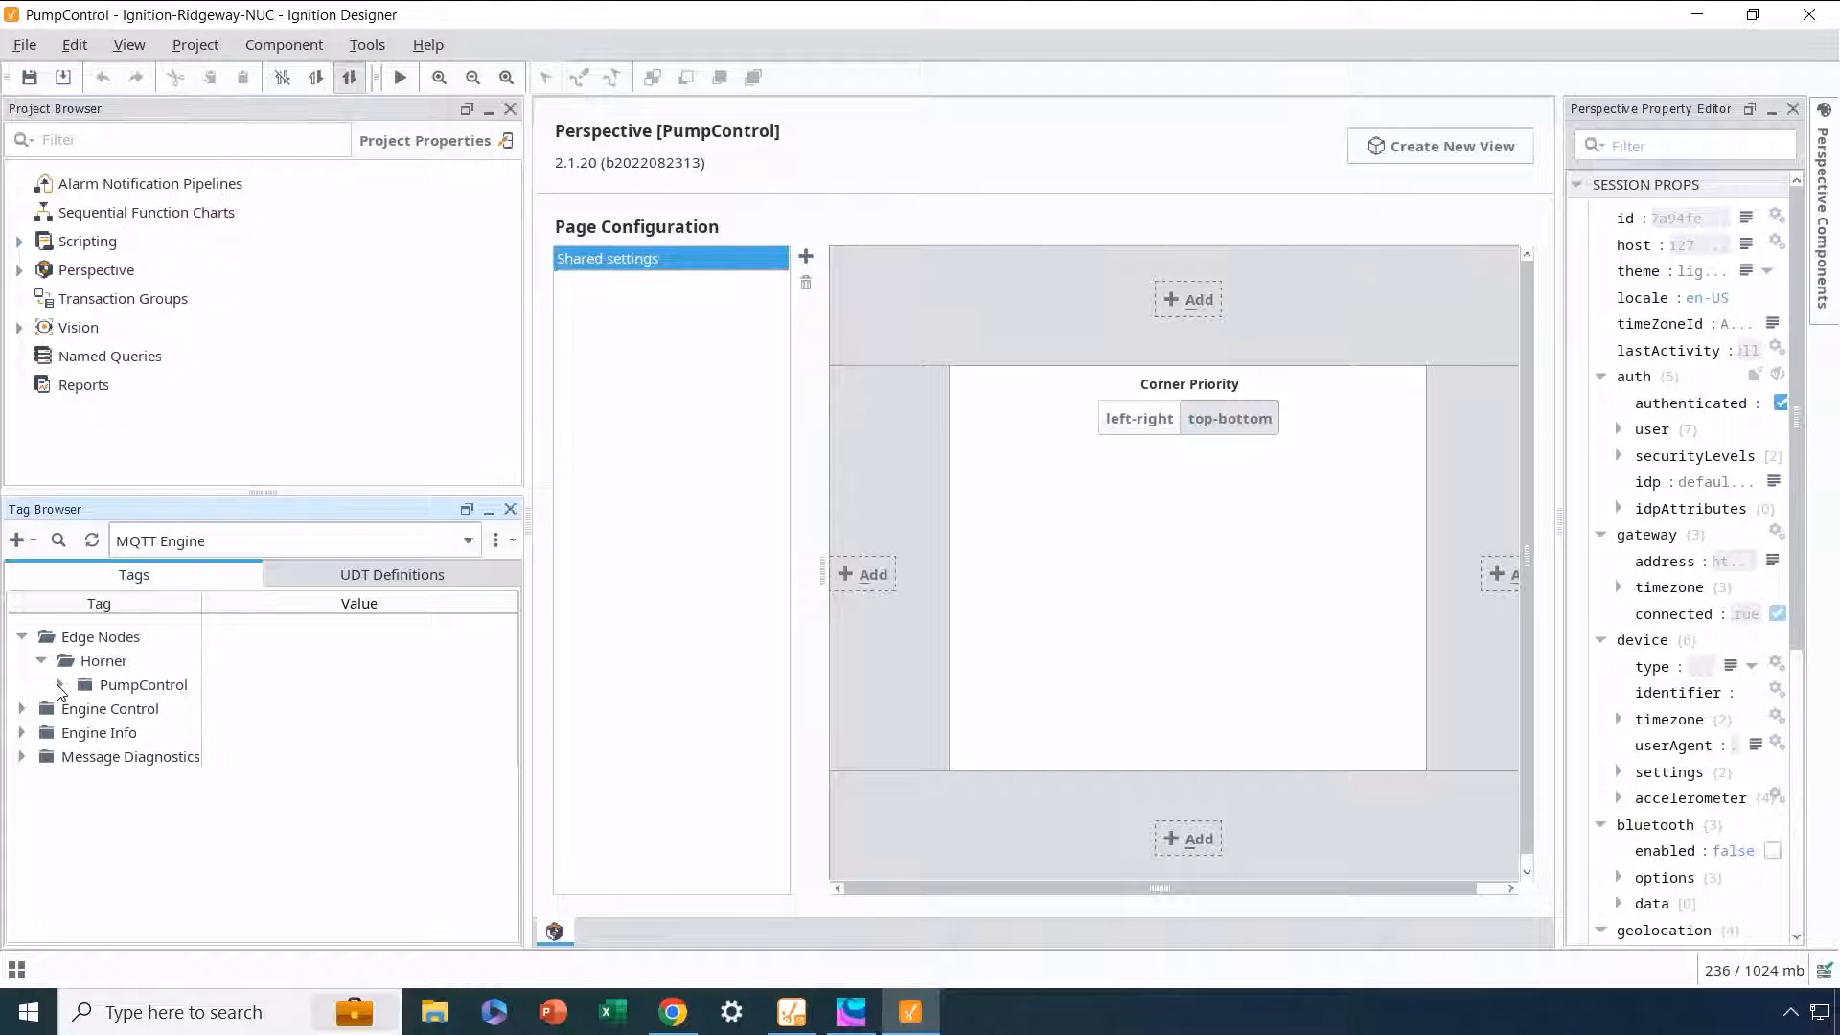
{"action": "left_click", "coordinate": [59, 686]}
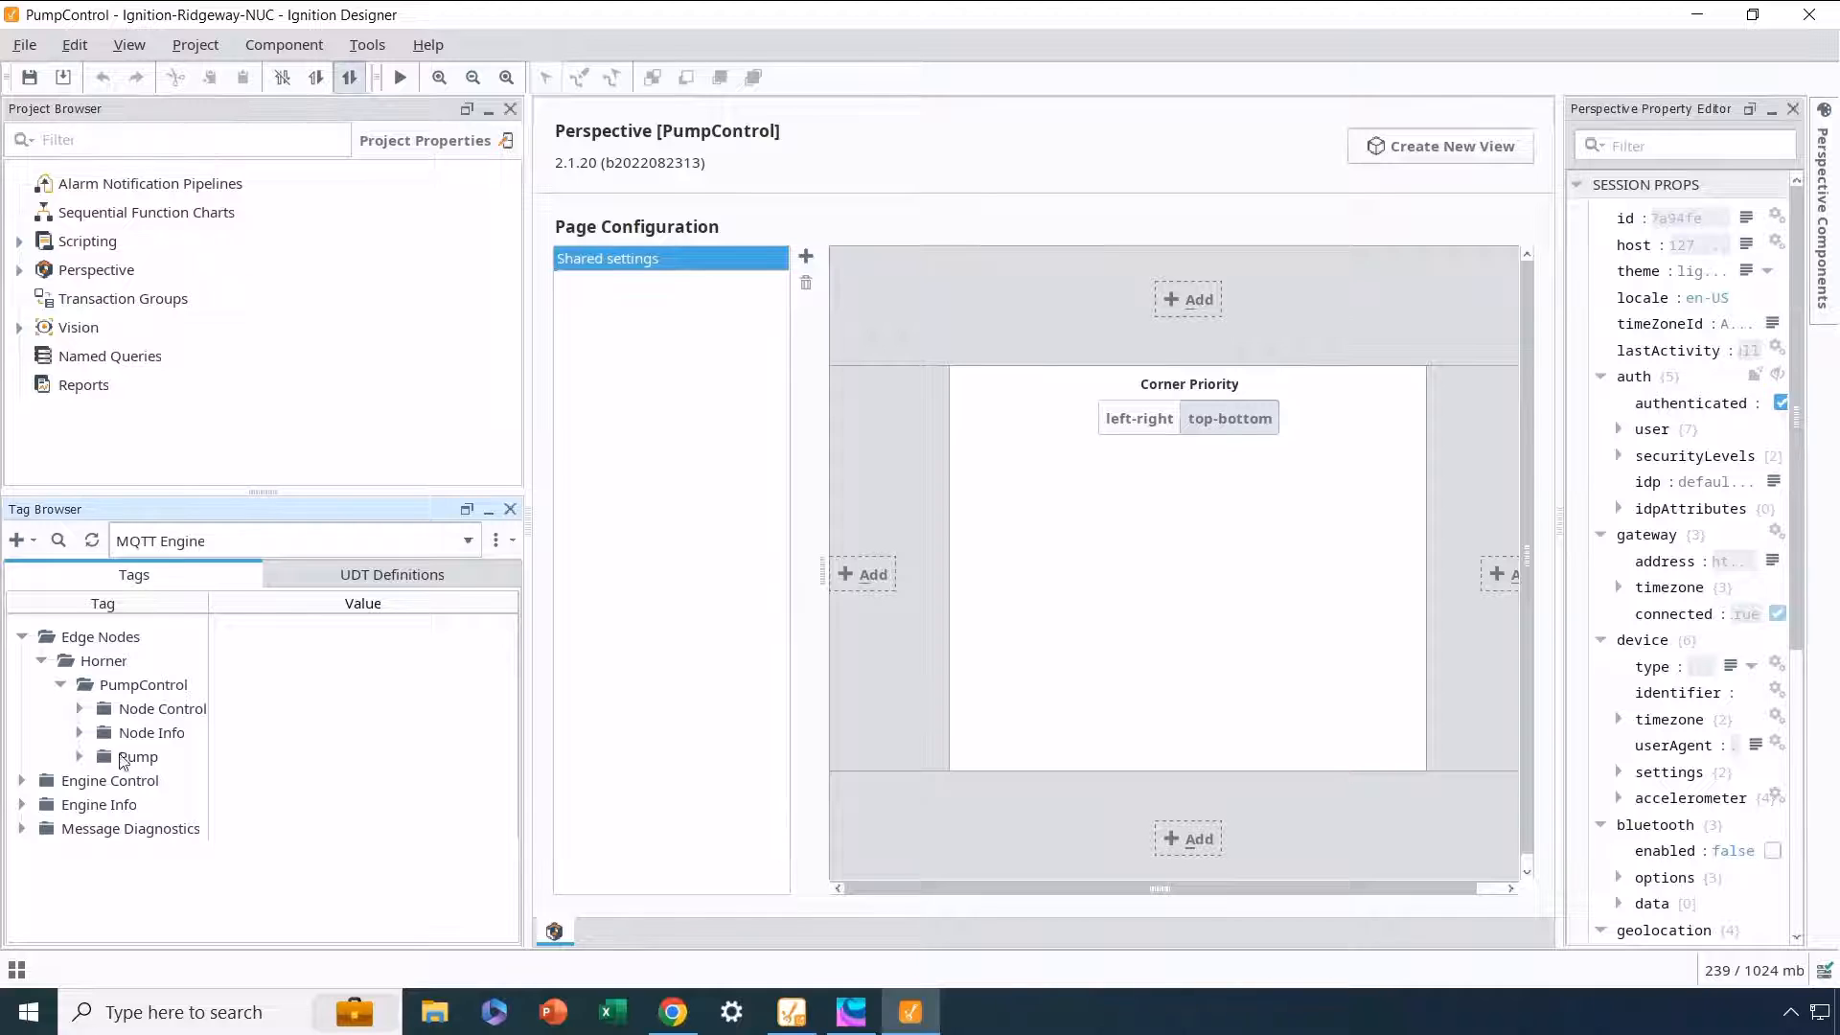
{"action": "left_click", "coordinate": [80, 757]}
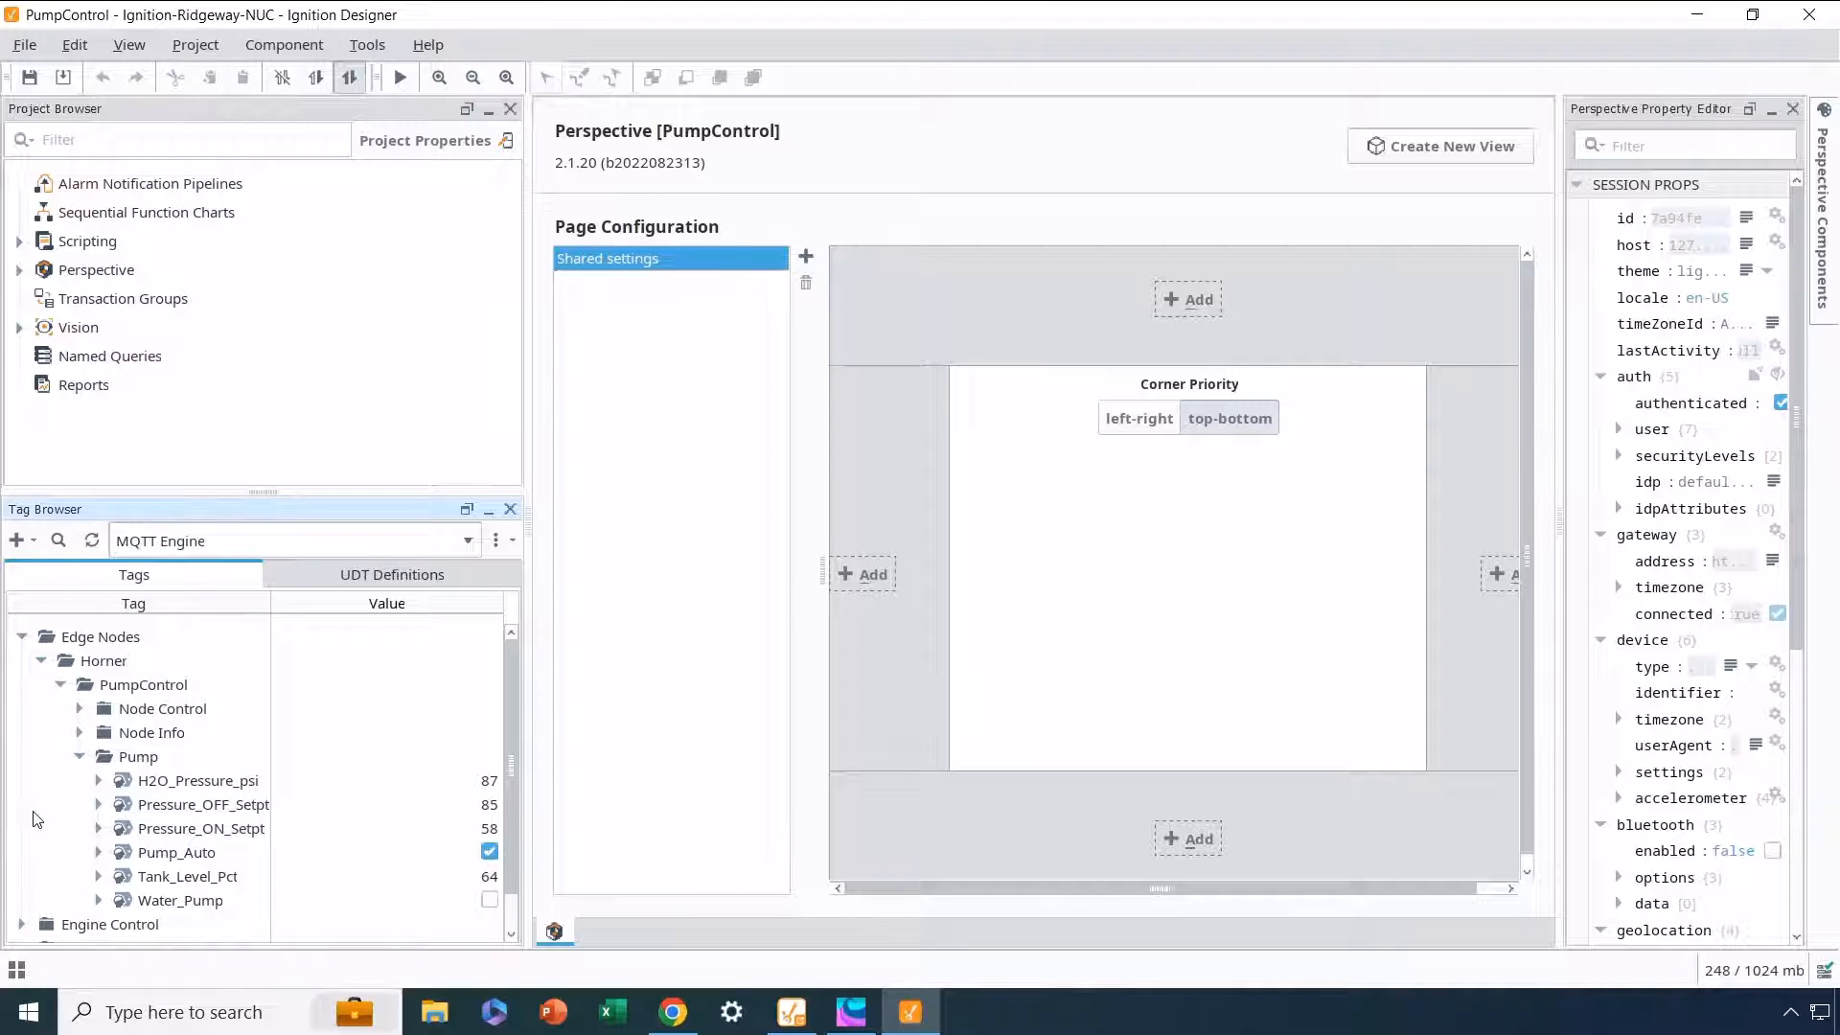
Step: Turn off the Pump_Auto tag and set the Pressure_ON_Setpt tag to 65 in the Pump folder
{"action": "left_click", "coordinate": [490, 852]}
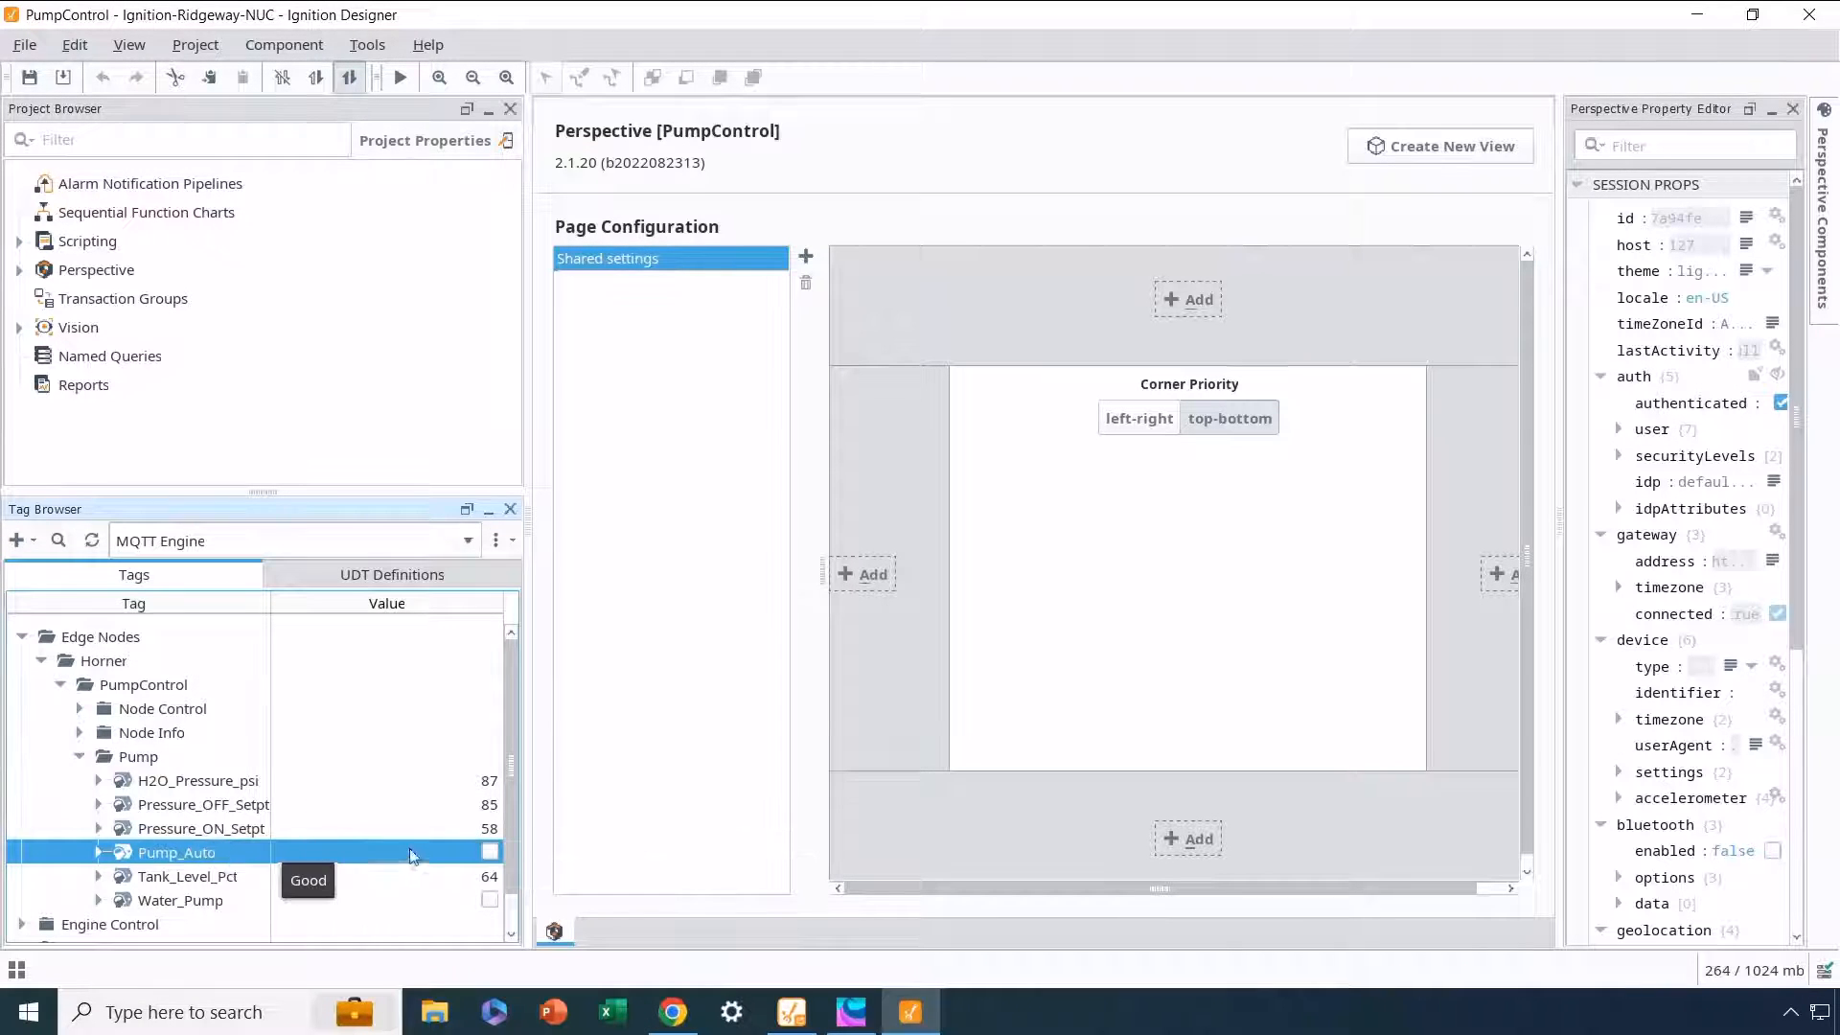
{"action": "double_click", "coordinate": [488, 830]}
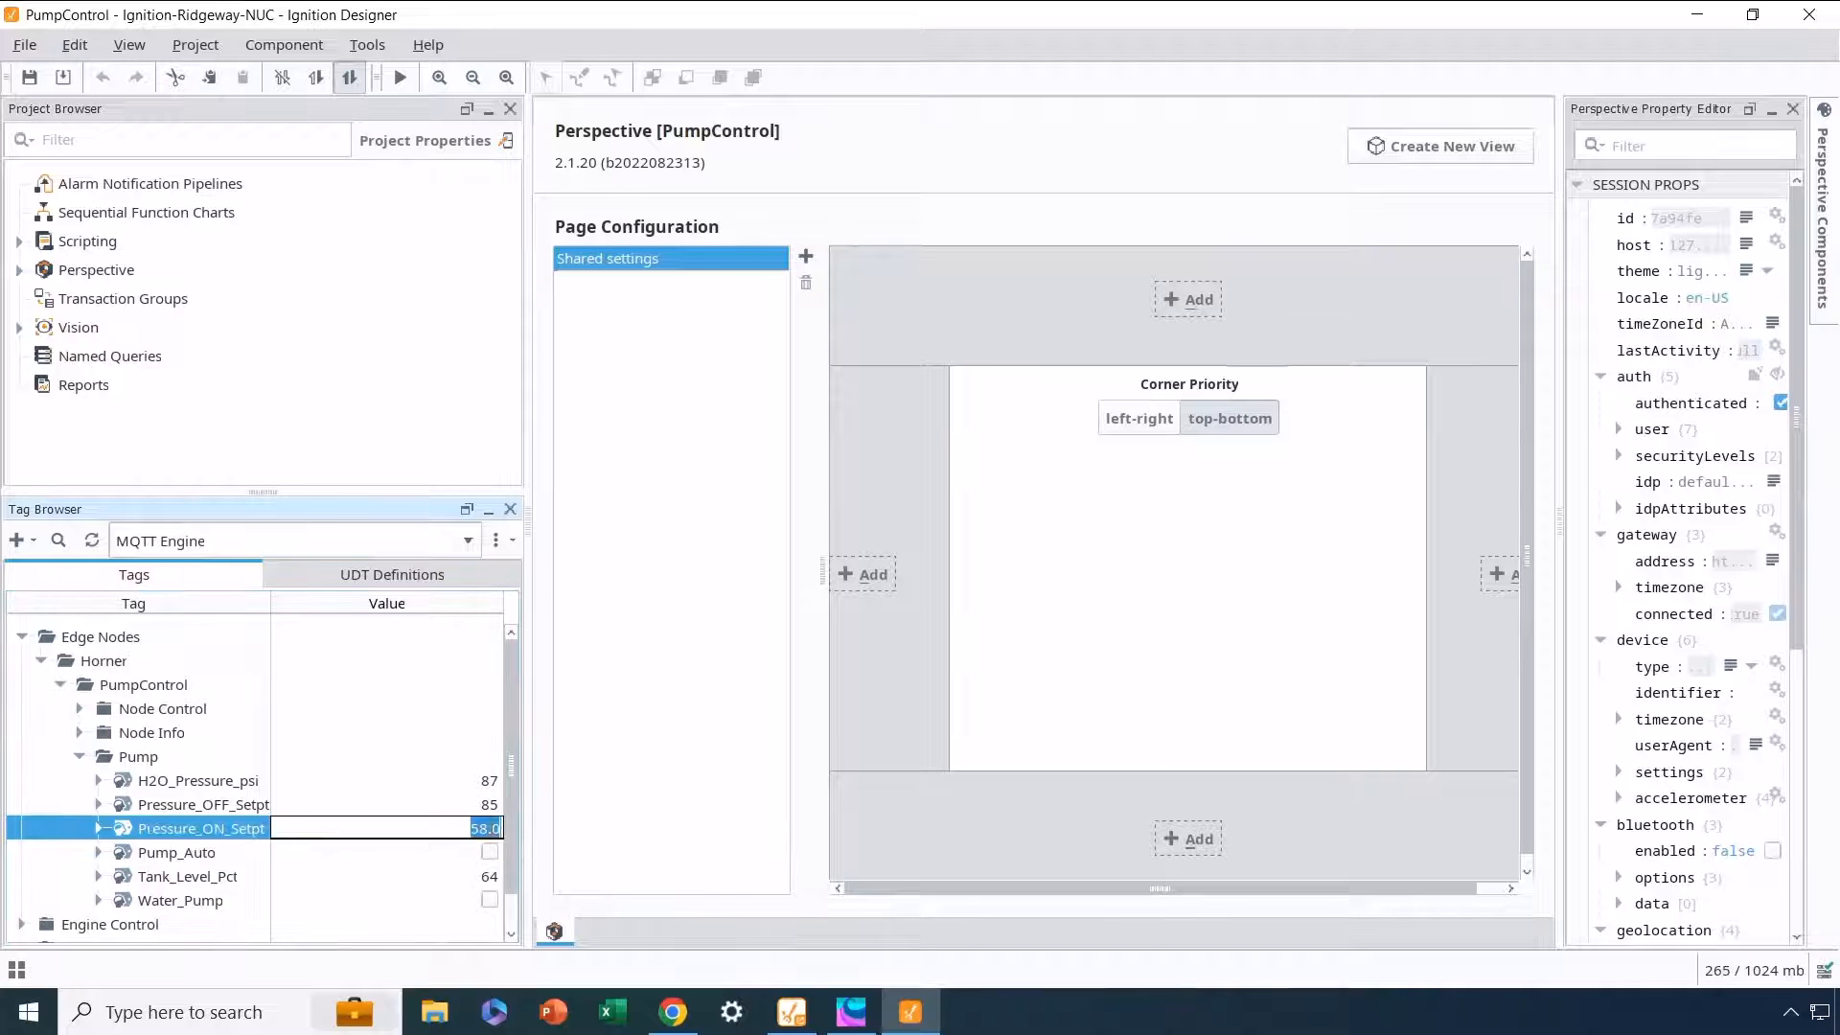
{"action": "type", "text": "55"}
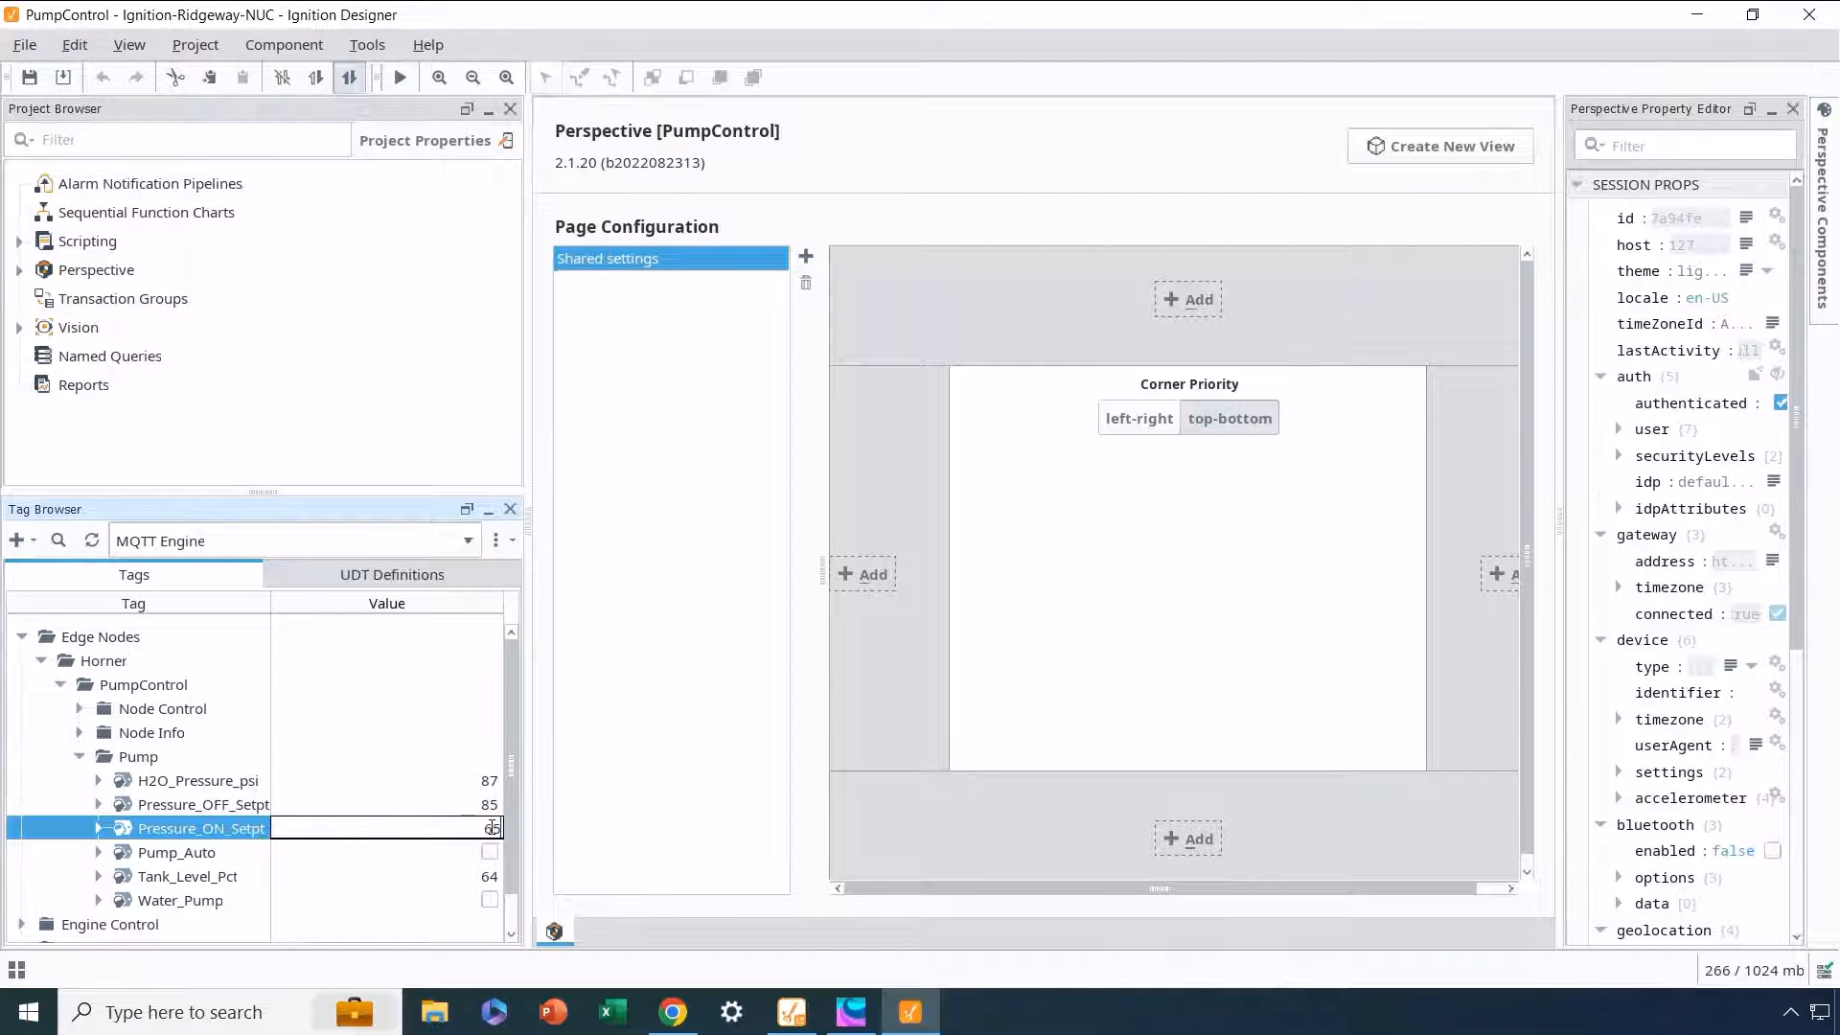
{"action": "key", "text": "Return"}
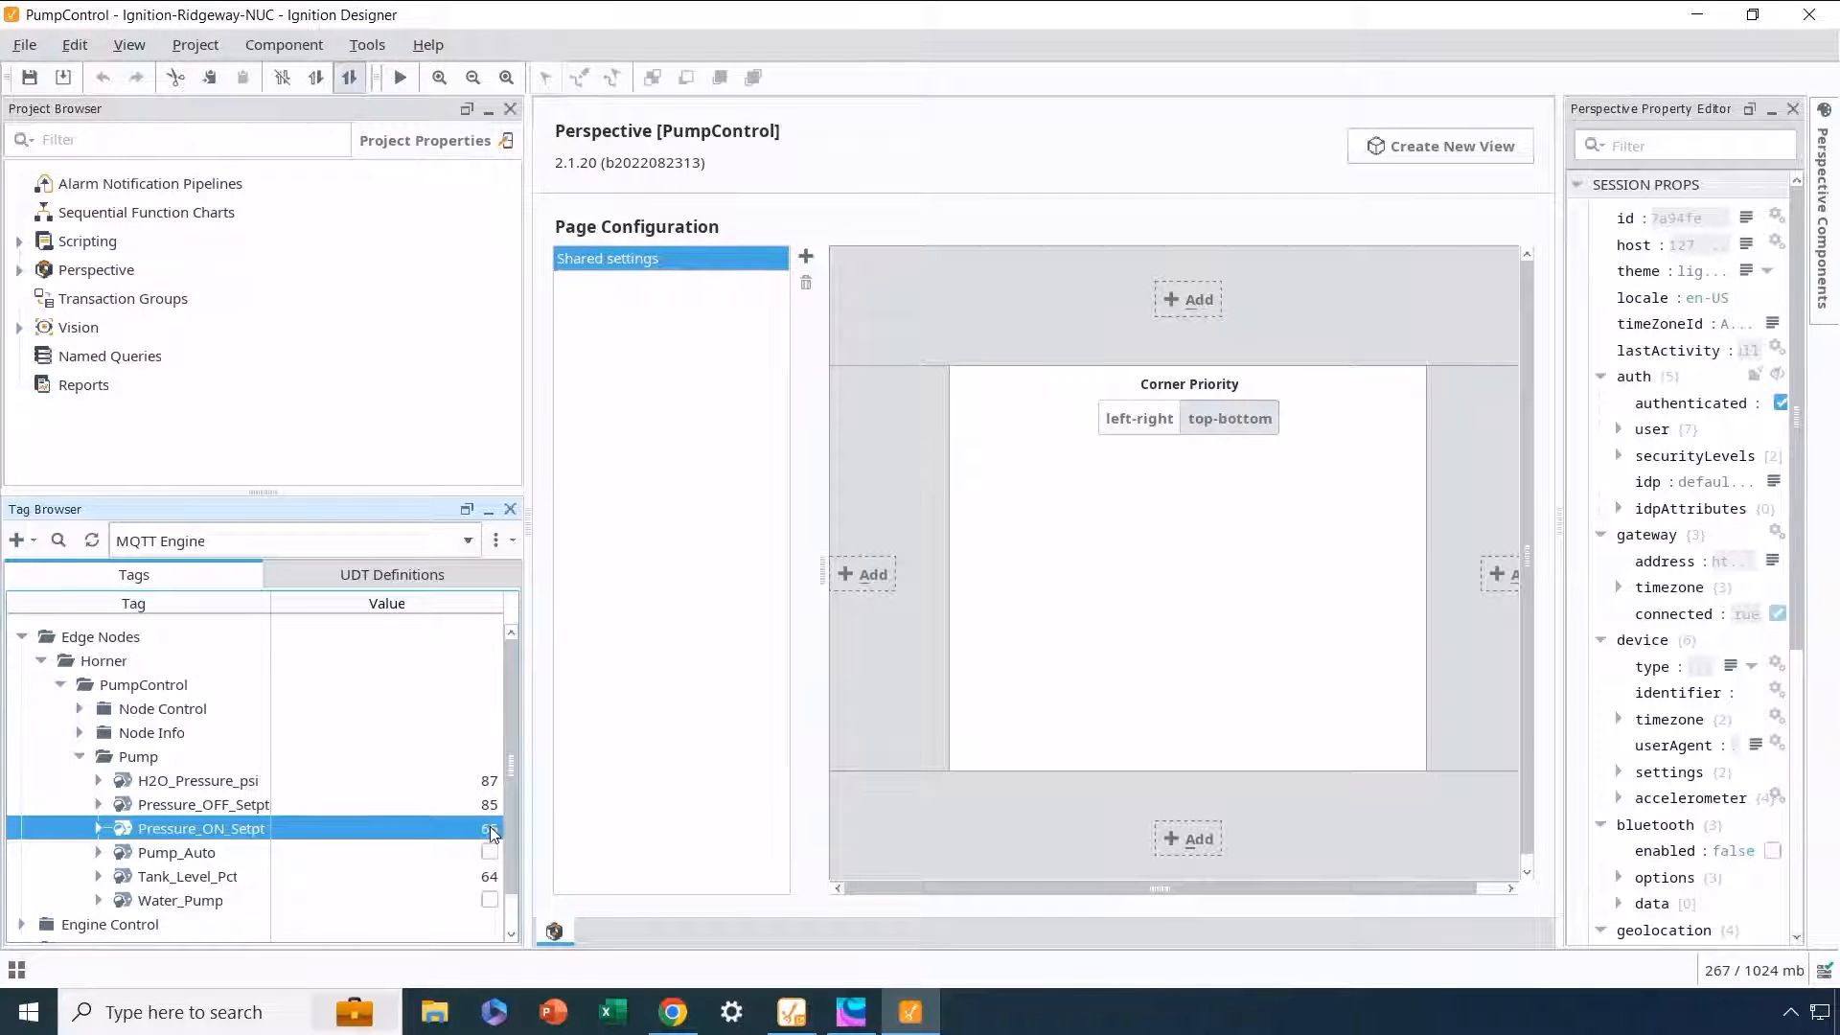